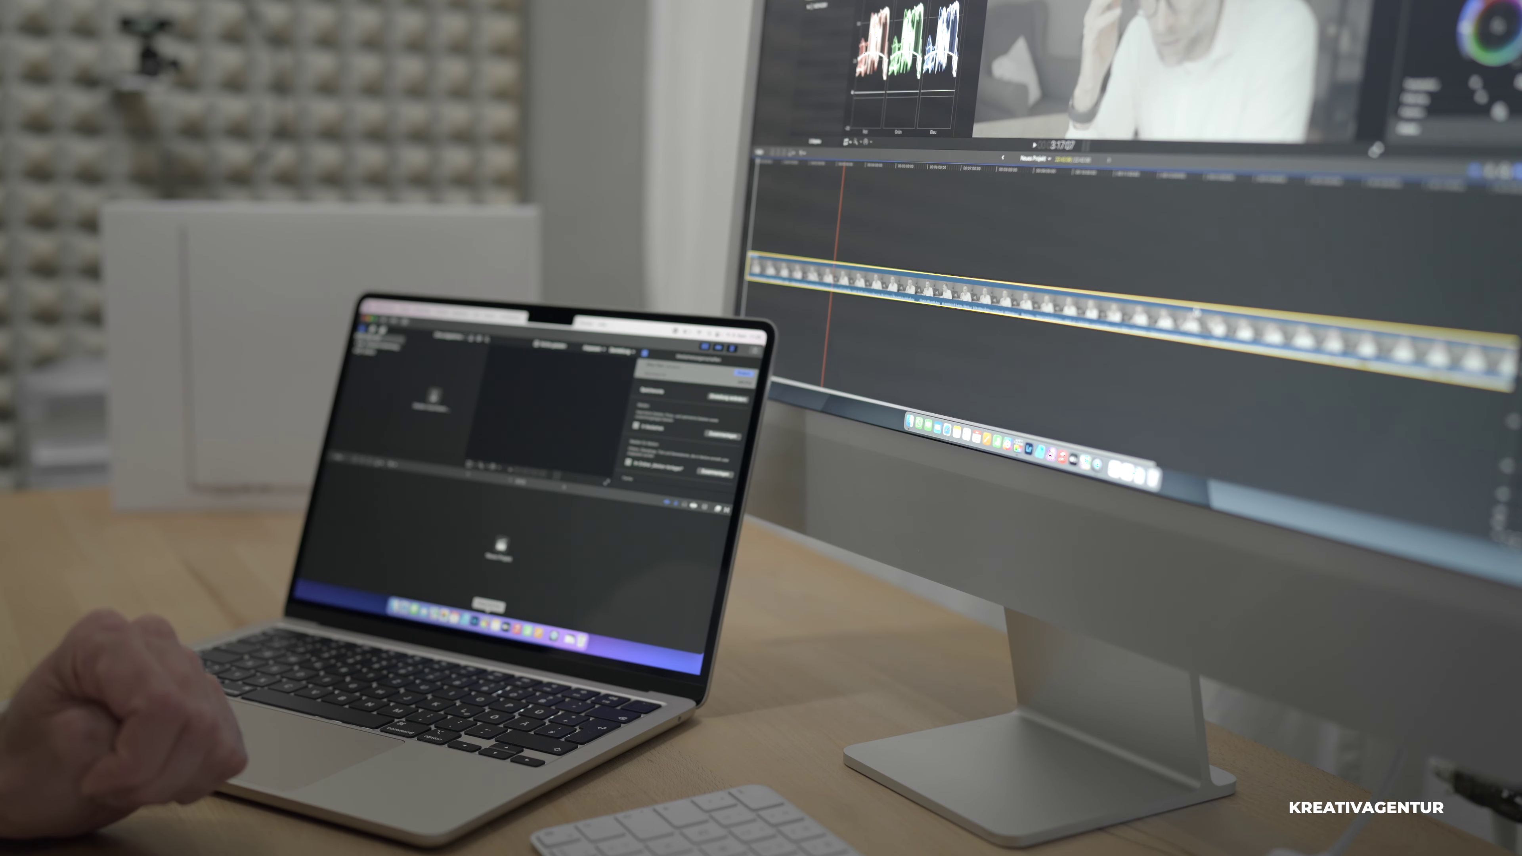
Import the video MOV0261.MP4 from the Downloads folder into the 9.09.22 event.
key("super+minus")
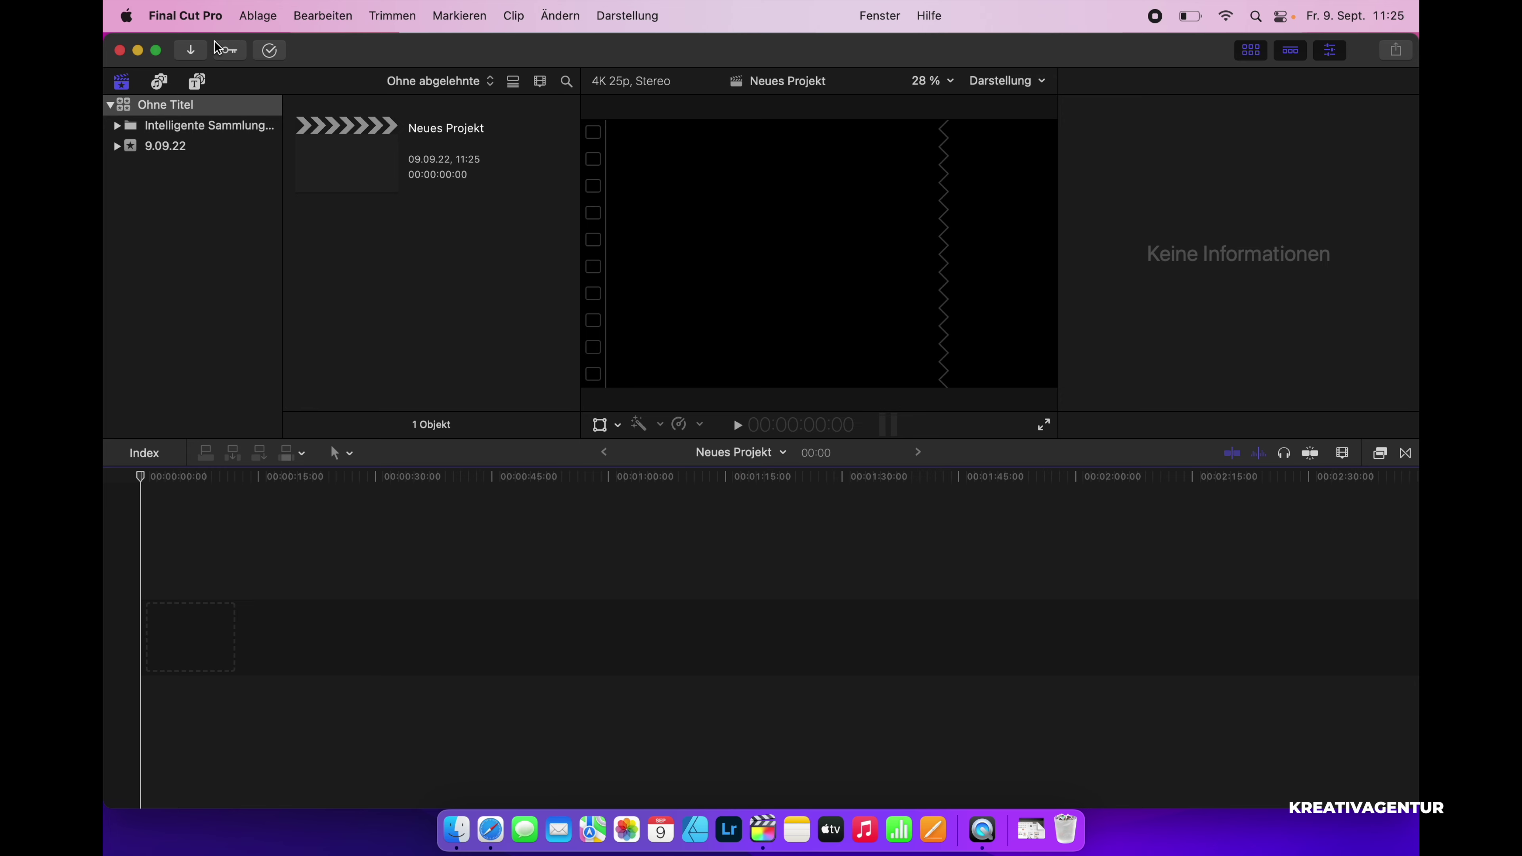
left_click(191, 51)
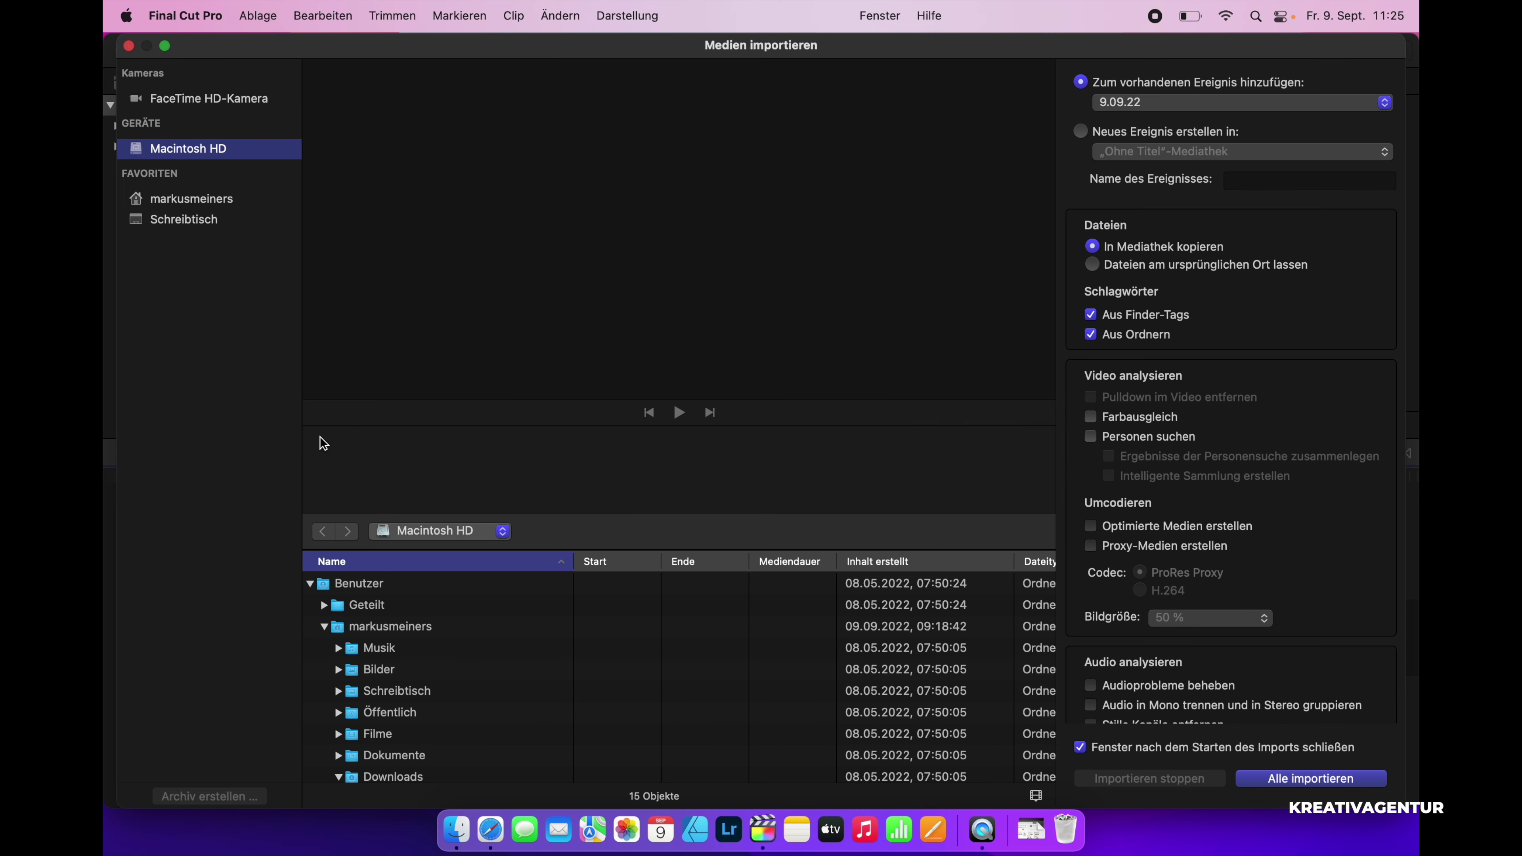
left_click(390, 755)
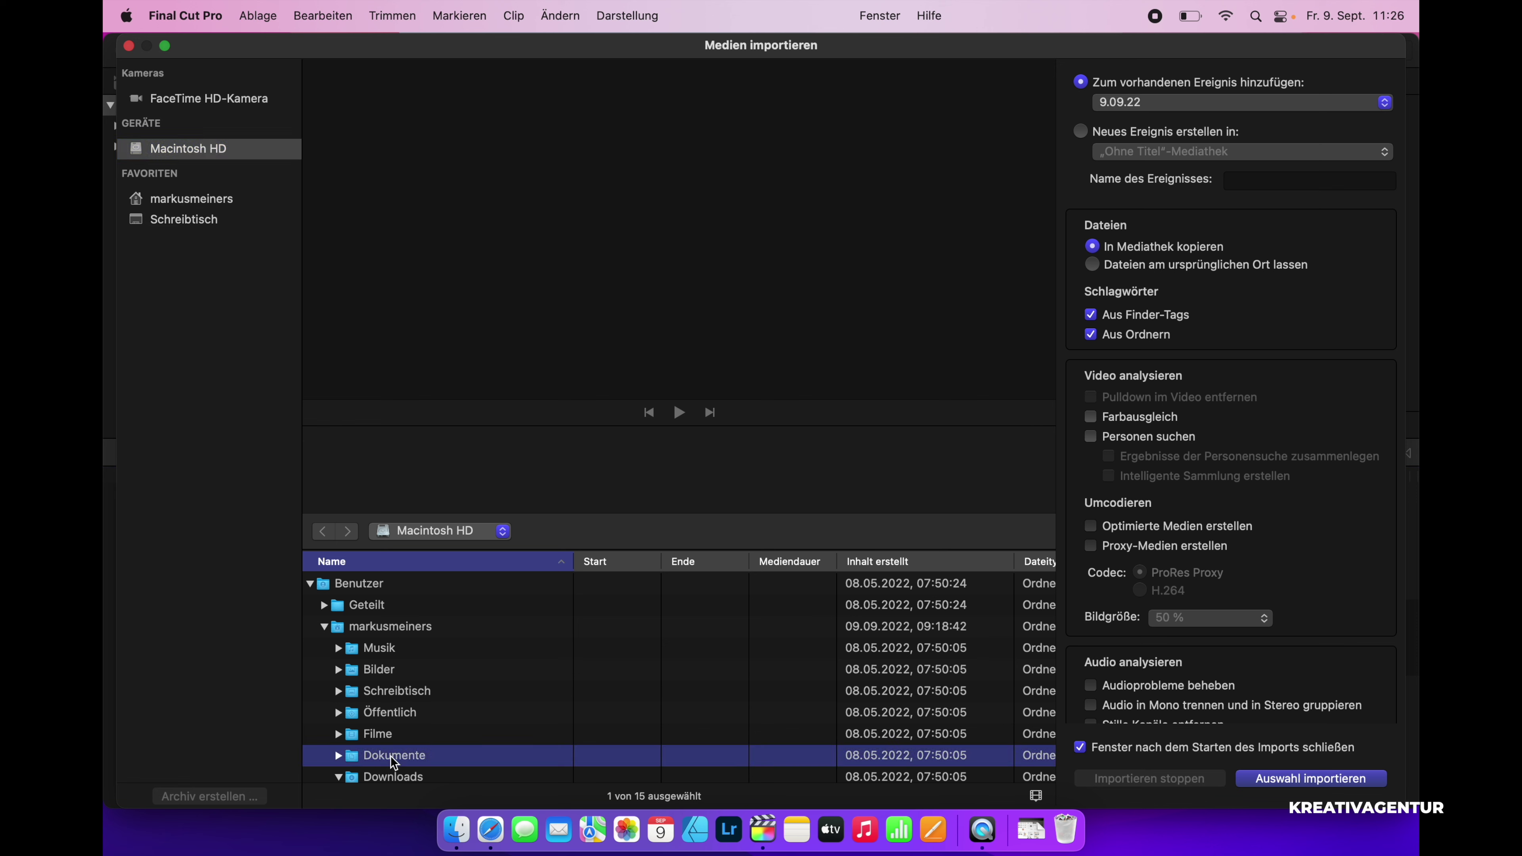
scroll(371, 770, "down", 3)
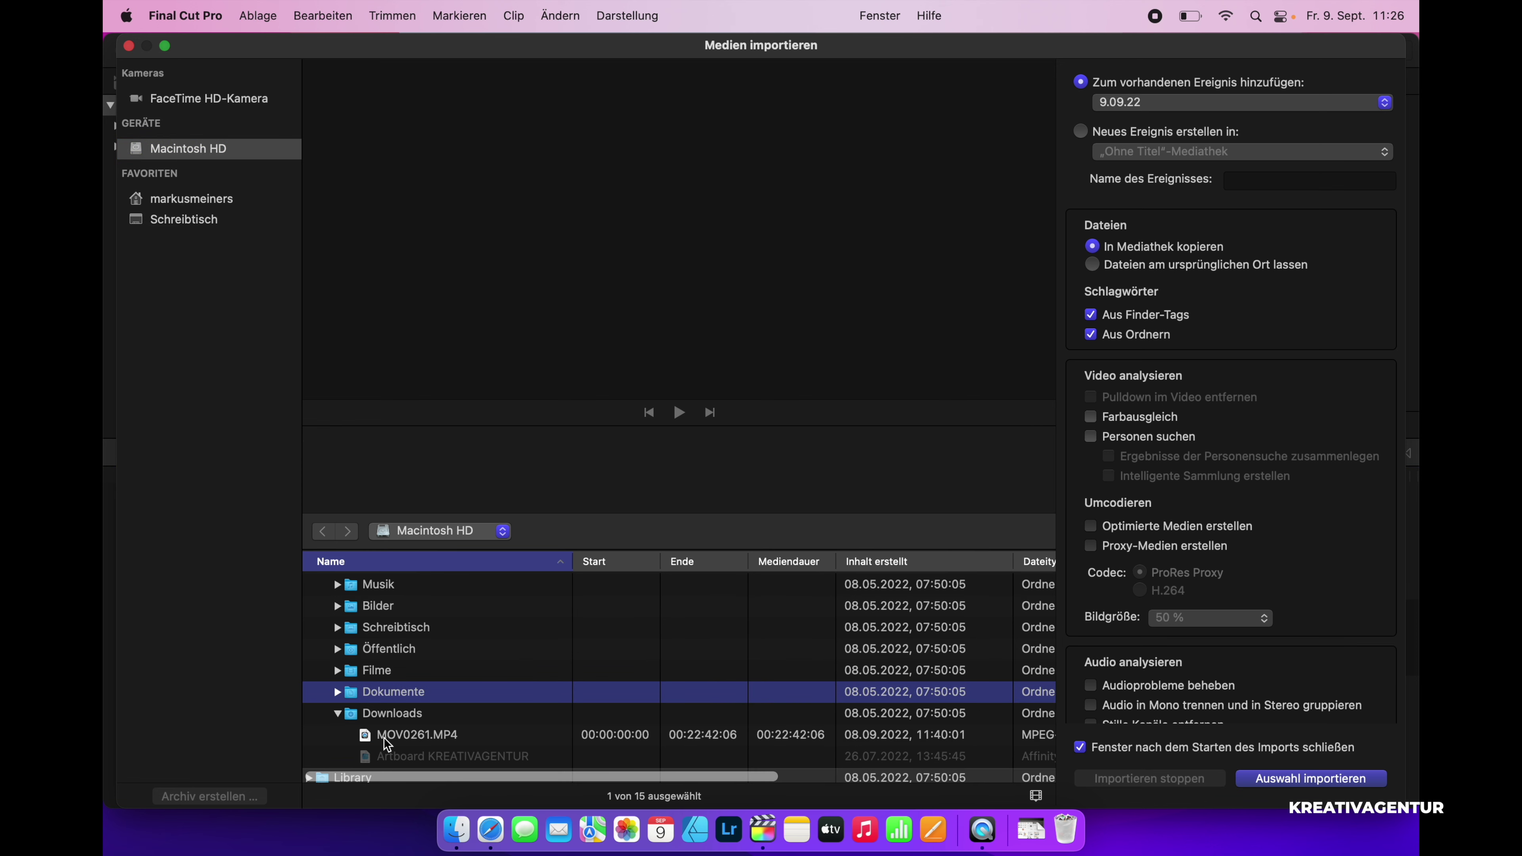
left_click(384, 737)
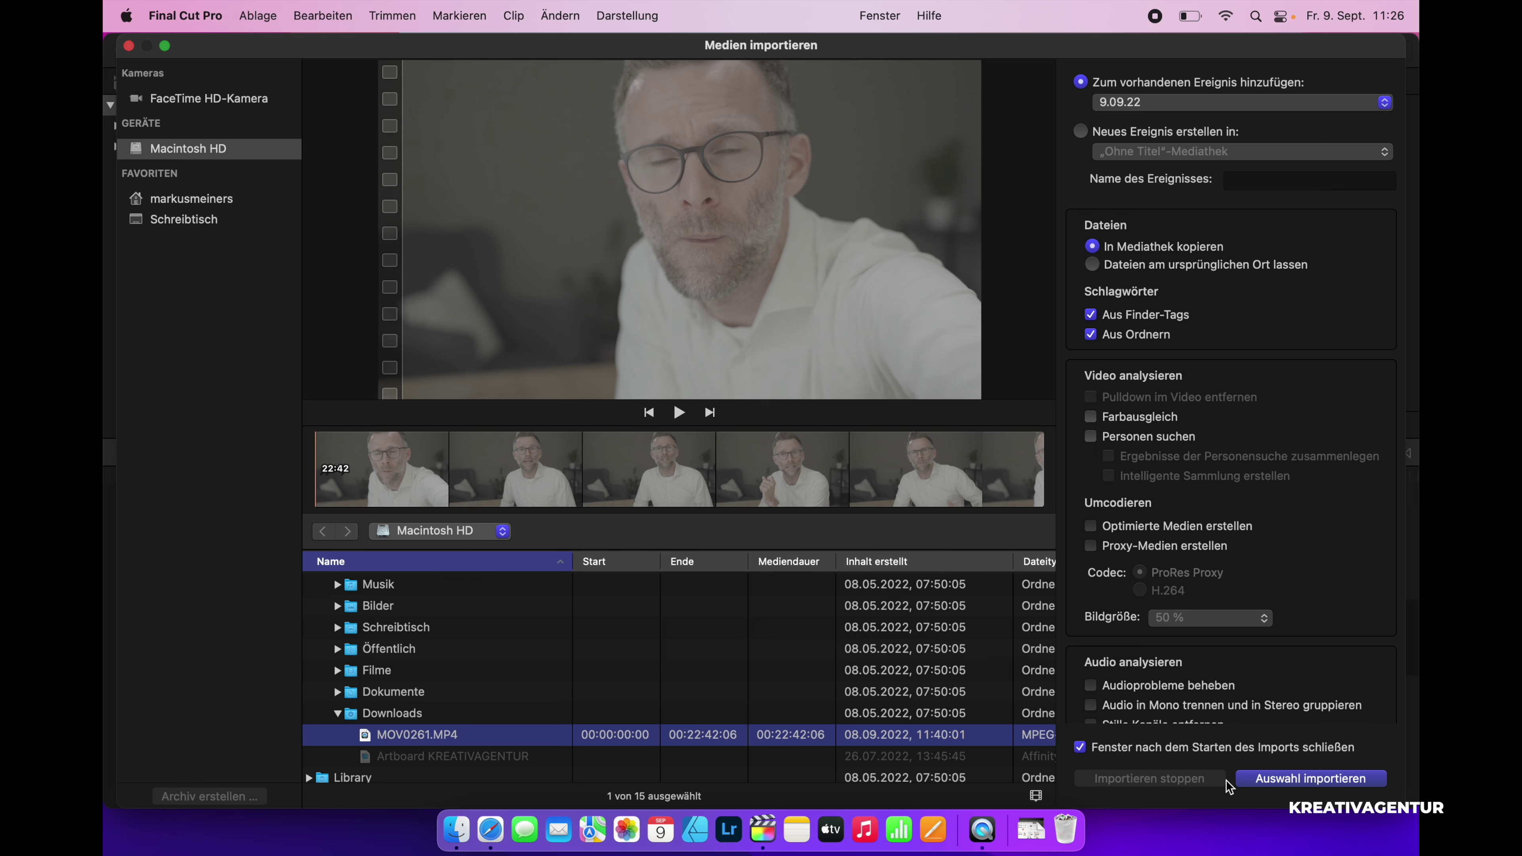
left_click(1256, 779)
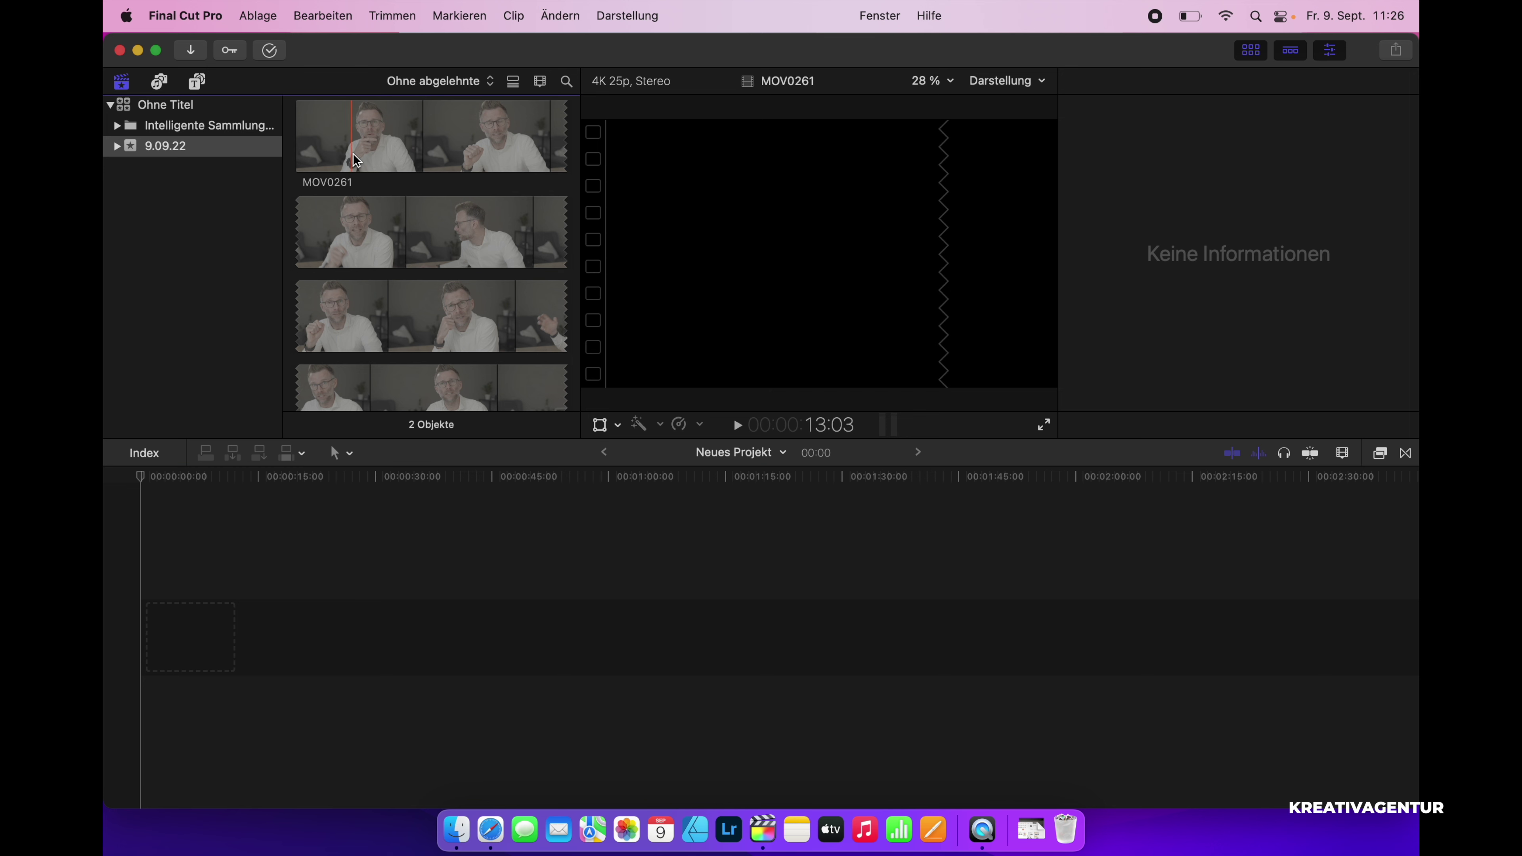
Show the media browser as a list and place the MOV0261 clip at the start of the empty Neues Projekt timeline.
left_click(513, 82)
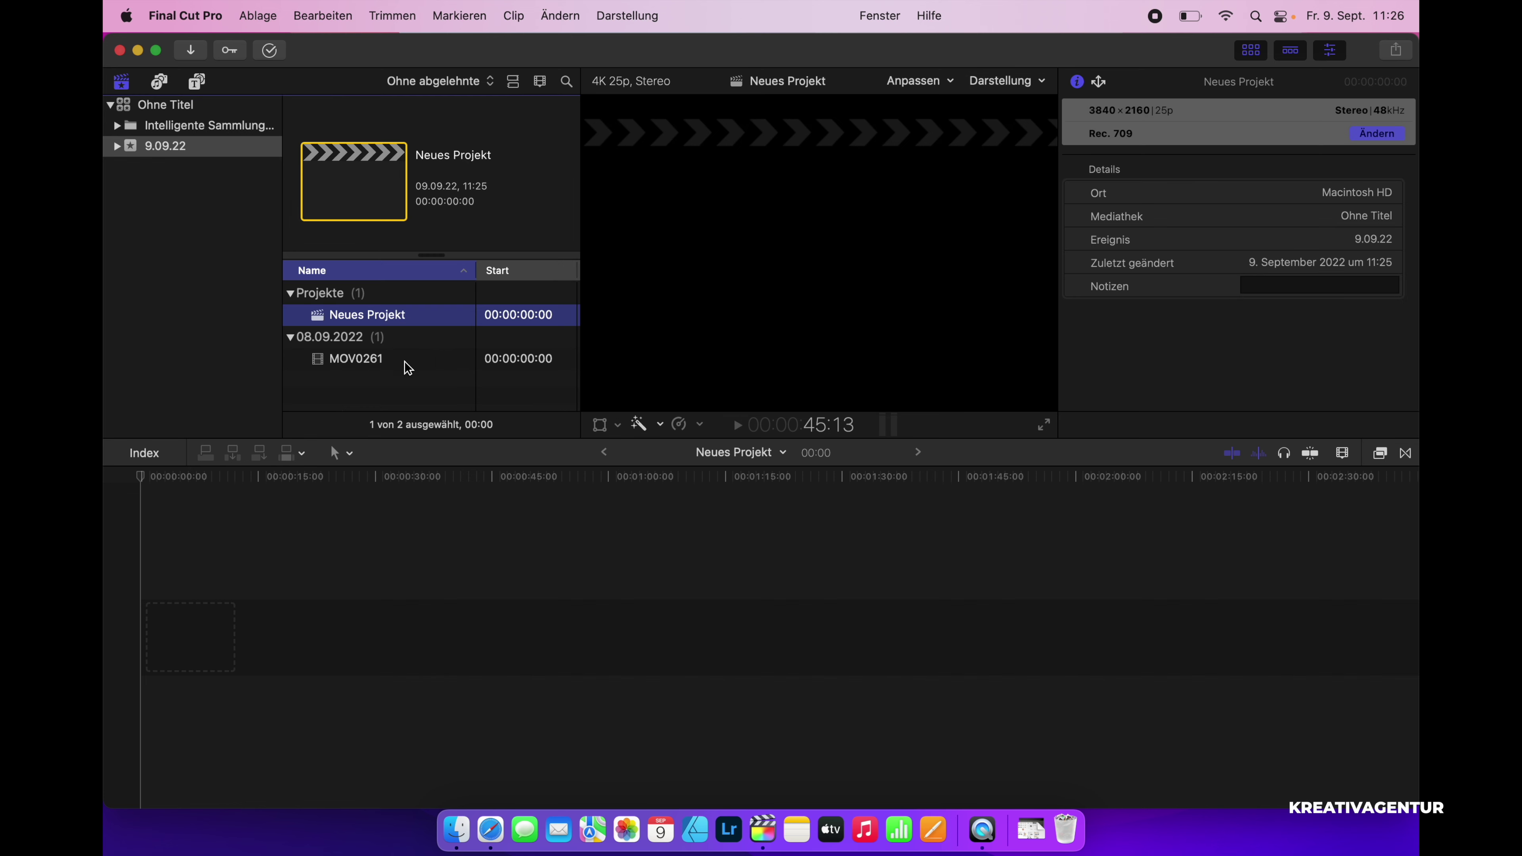
left_click_drag(369, 518, 368, 606)
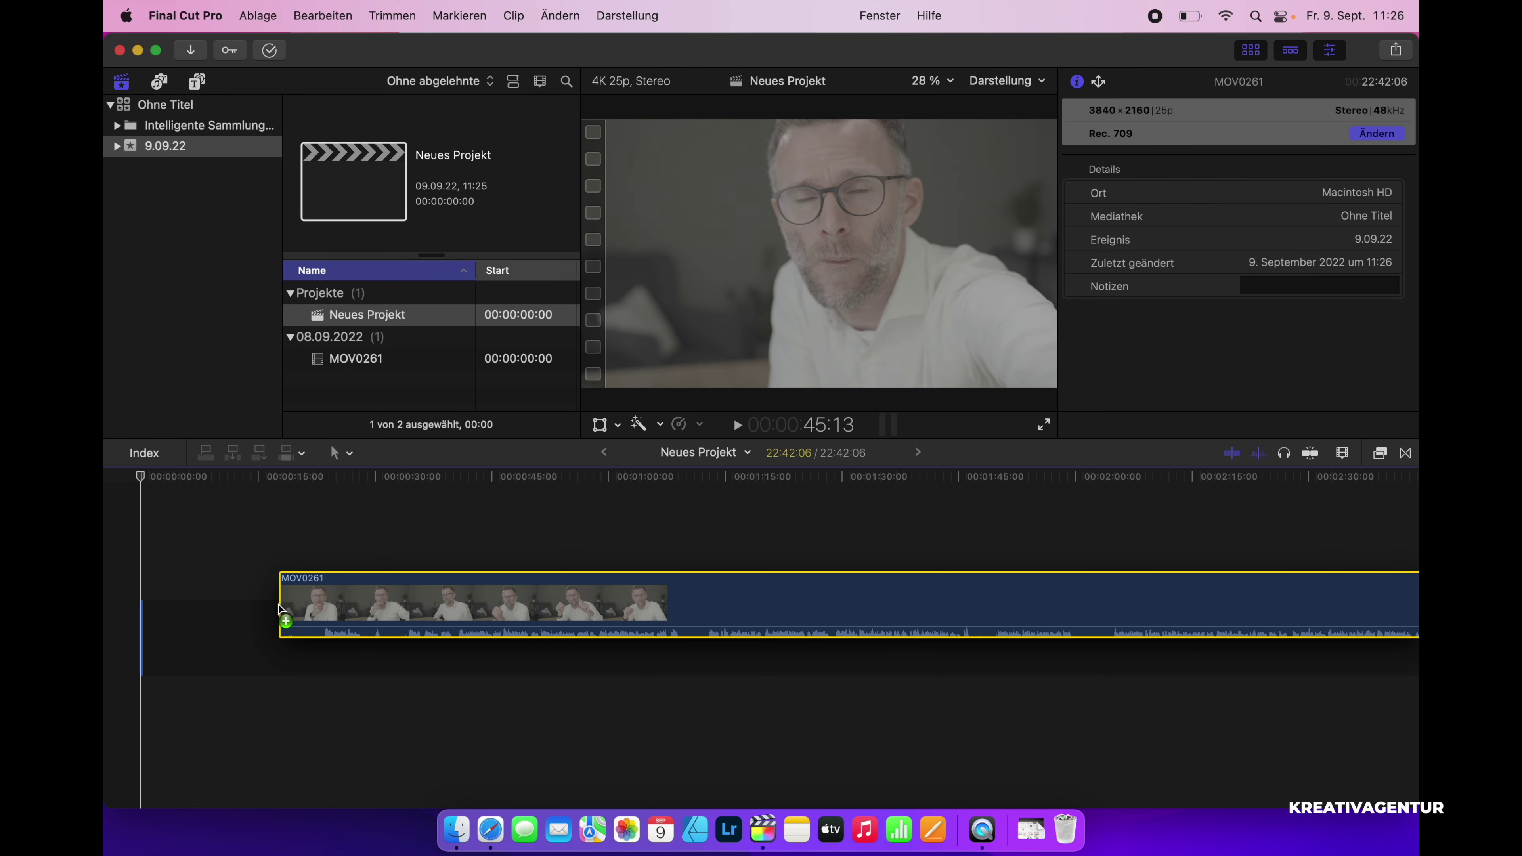
key("shift+z")
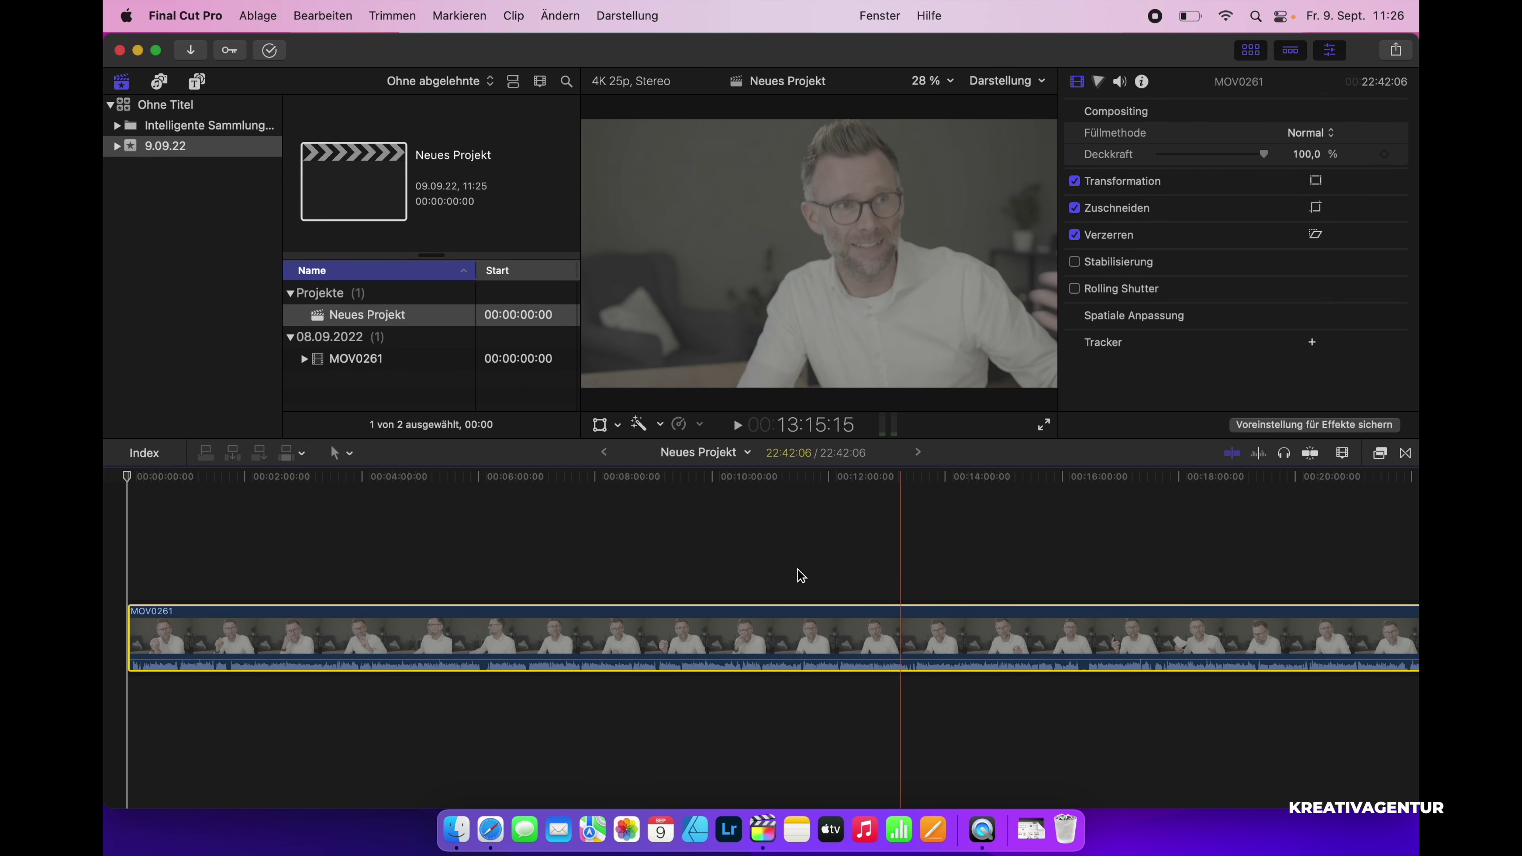
Split the MOV0261 clip at 41:19 and 51:21 and delete the section between the two cuts.
key("super+minus")
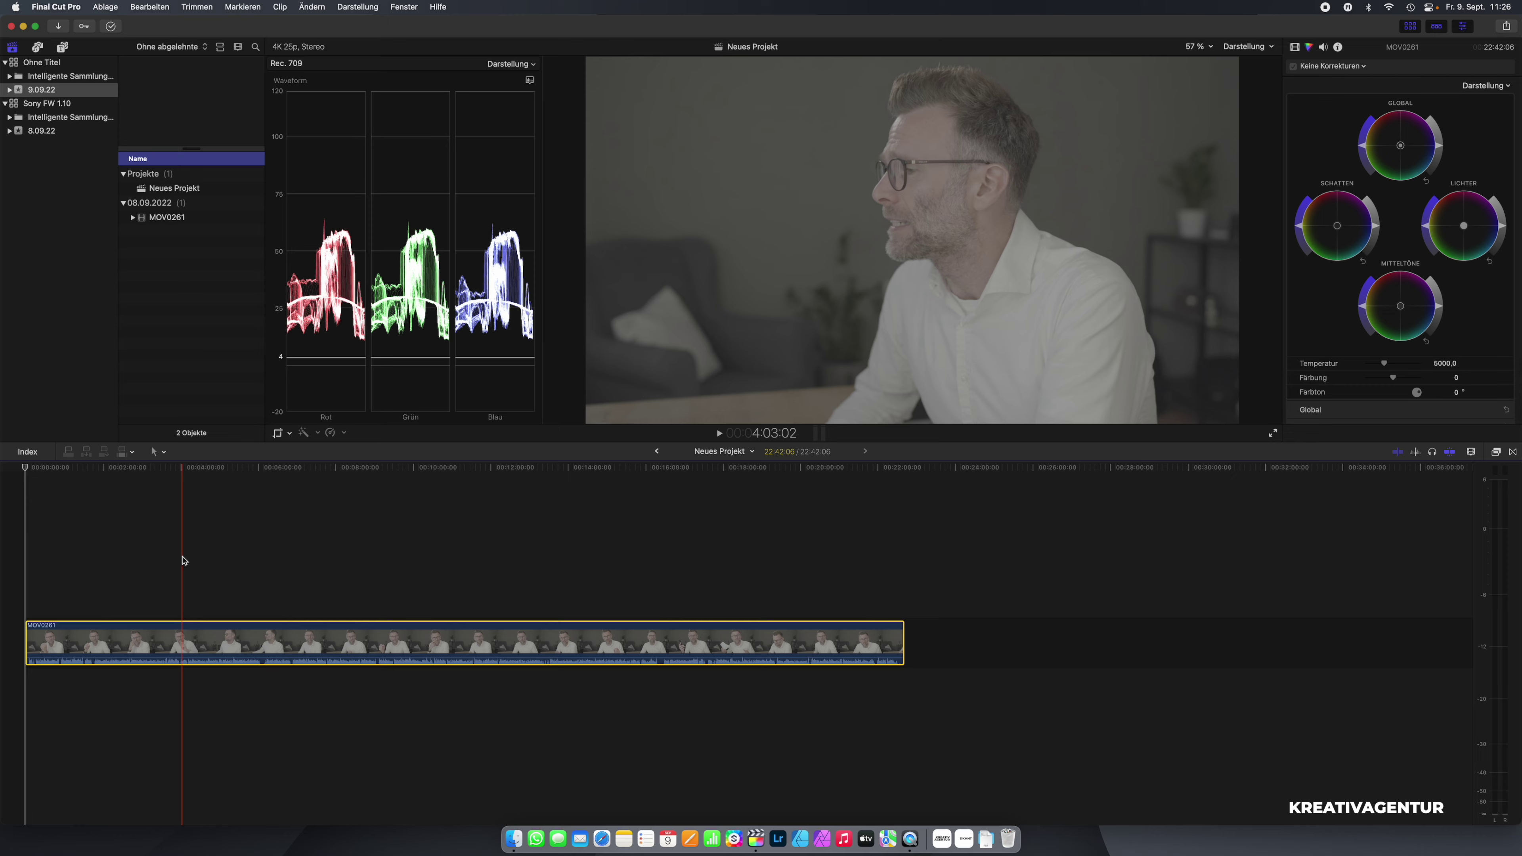
key("super+equal")
key("super+equal")
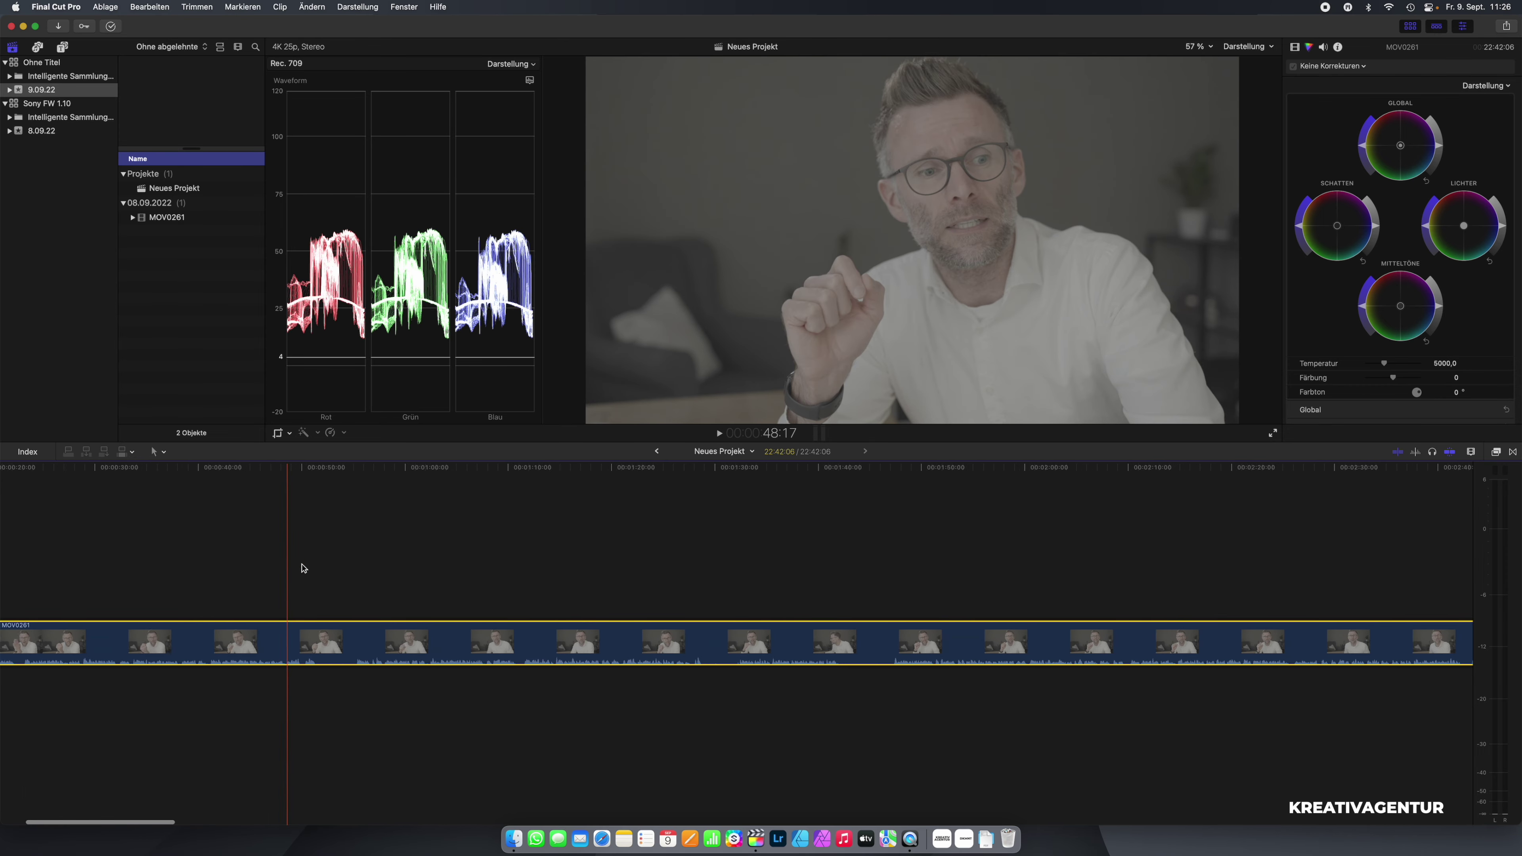
key("super+equal")
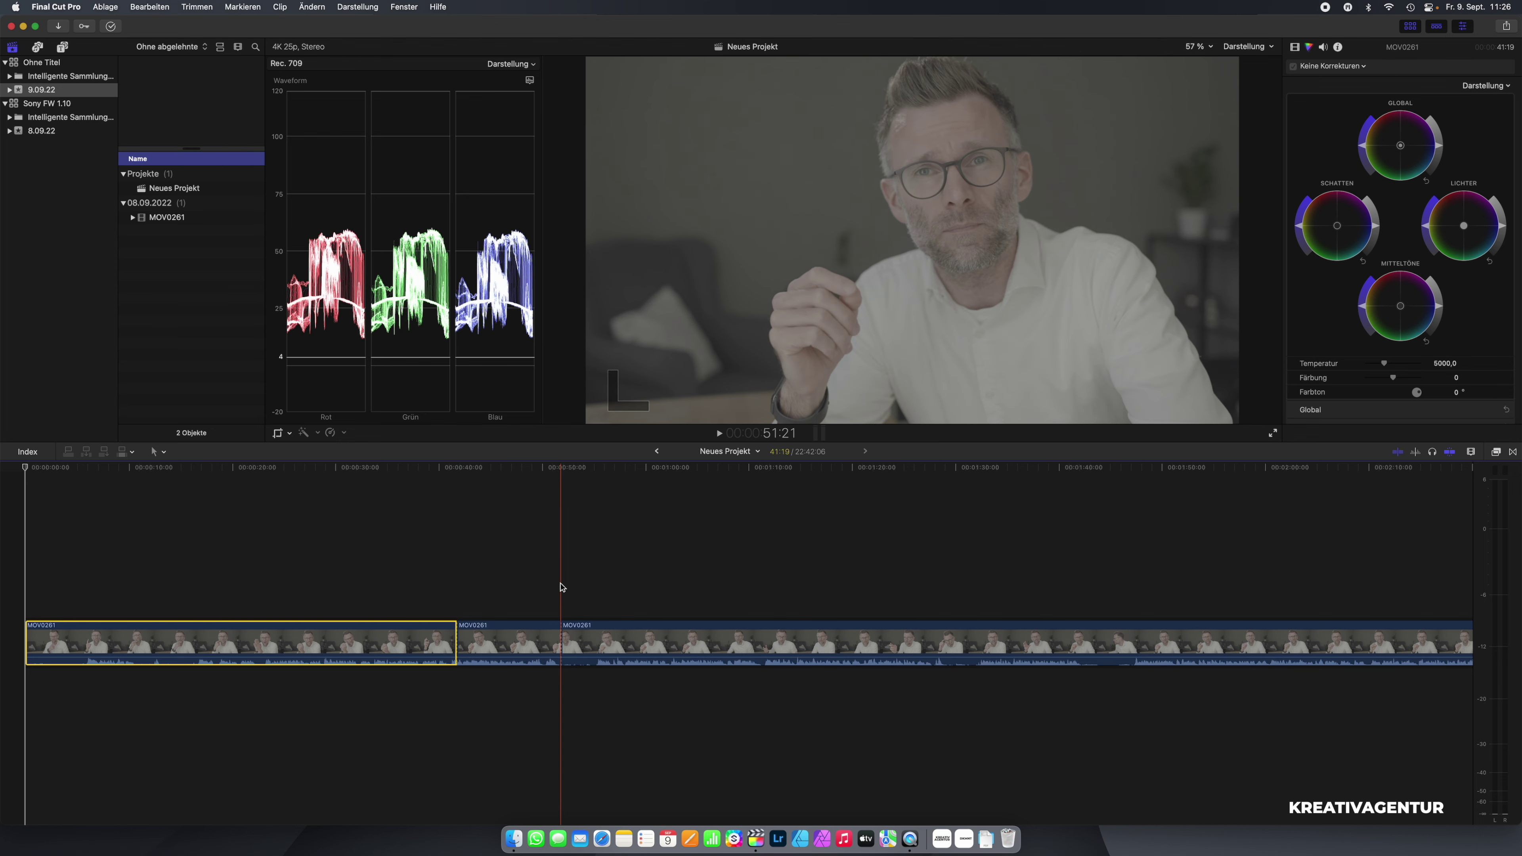
left_click(534, 639)
key("Delete")
Split the clip following the 41:19 edit at 47:01 and about 54:18, and delete both pieces before the last cut.
key("super+equal")
key("super+equal")
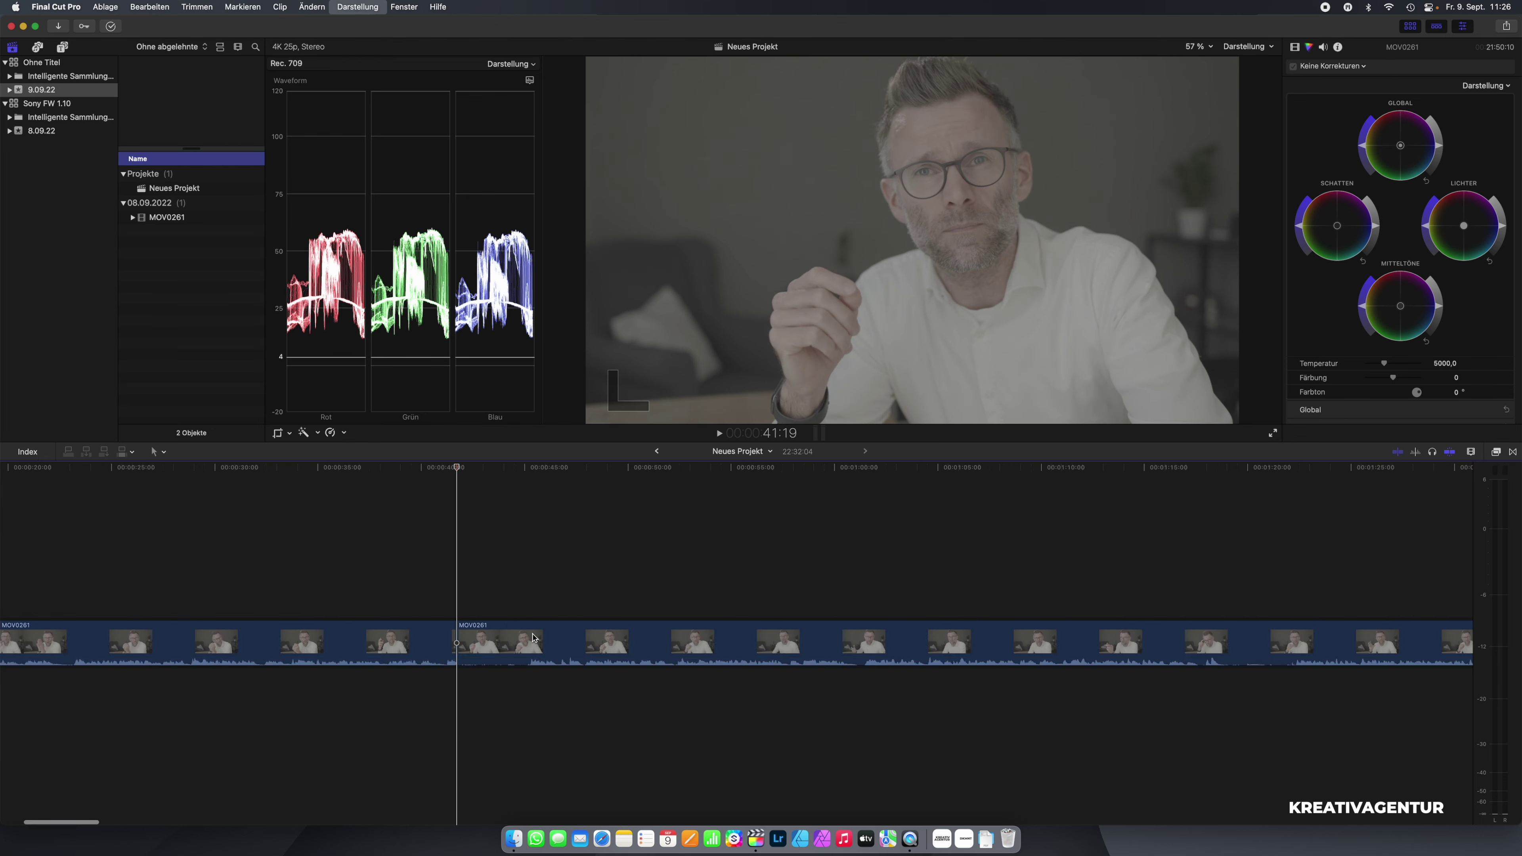
key("super+b")
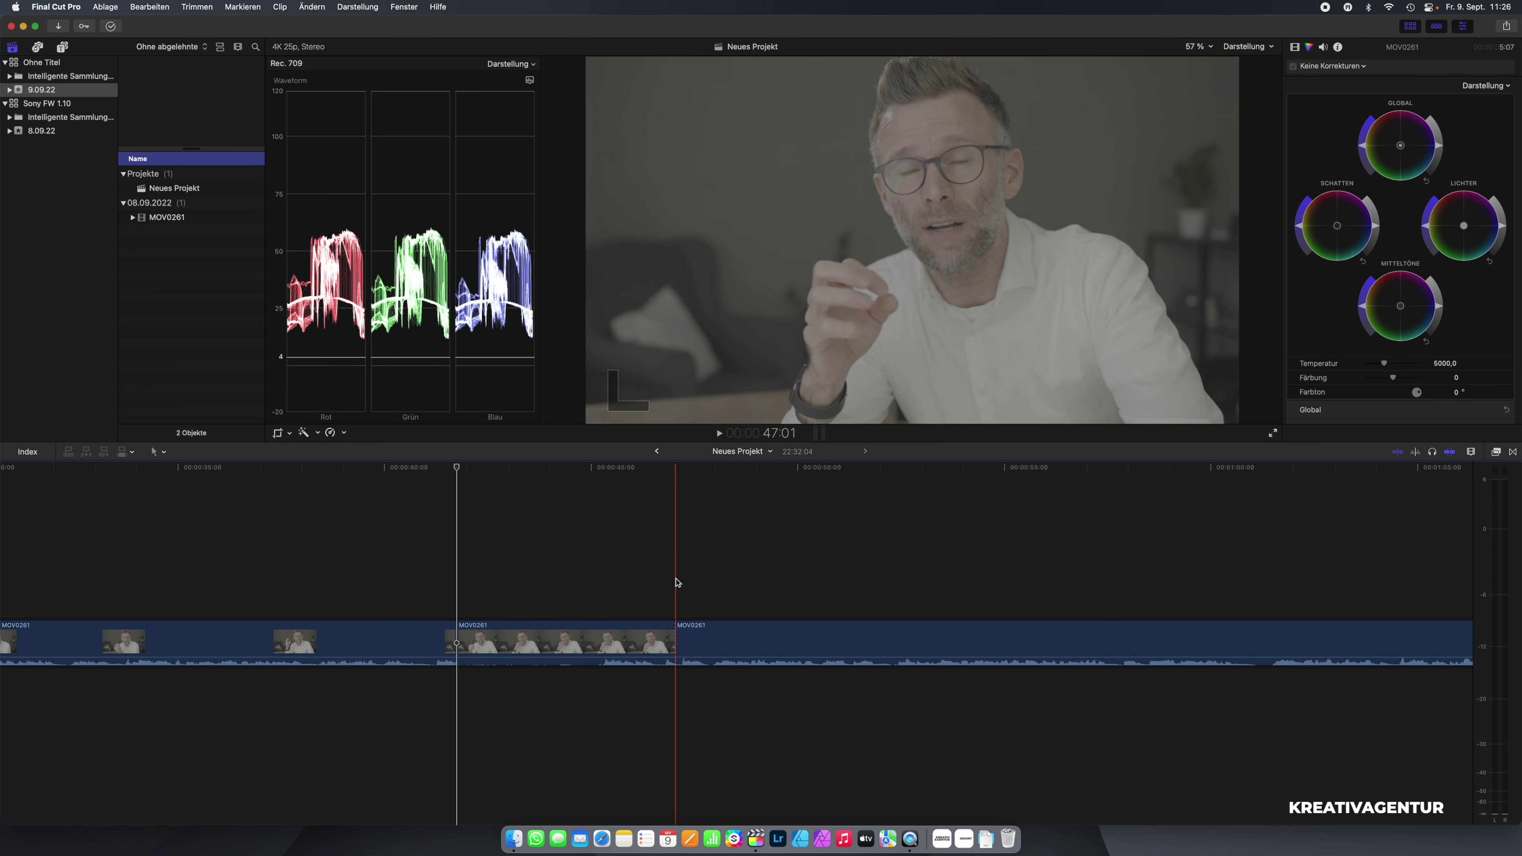
key("super+b")
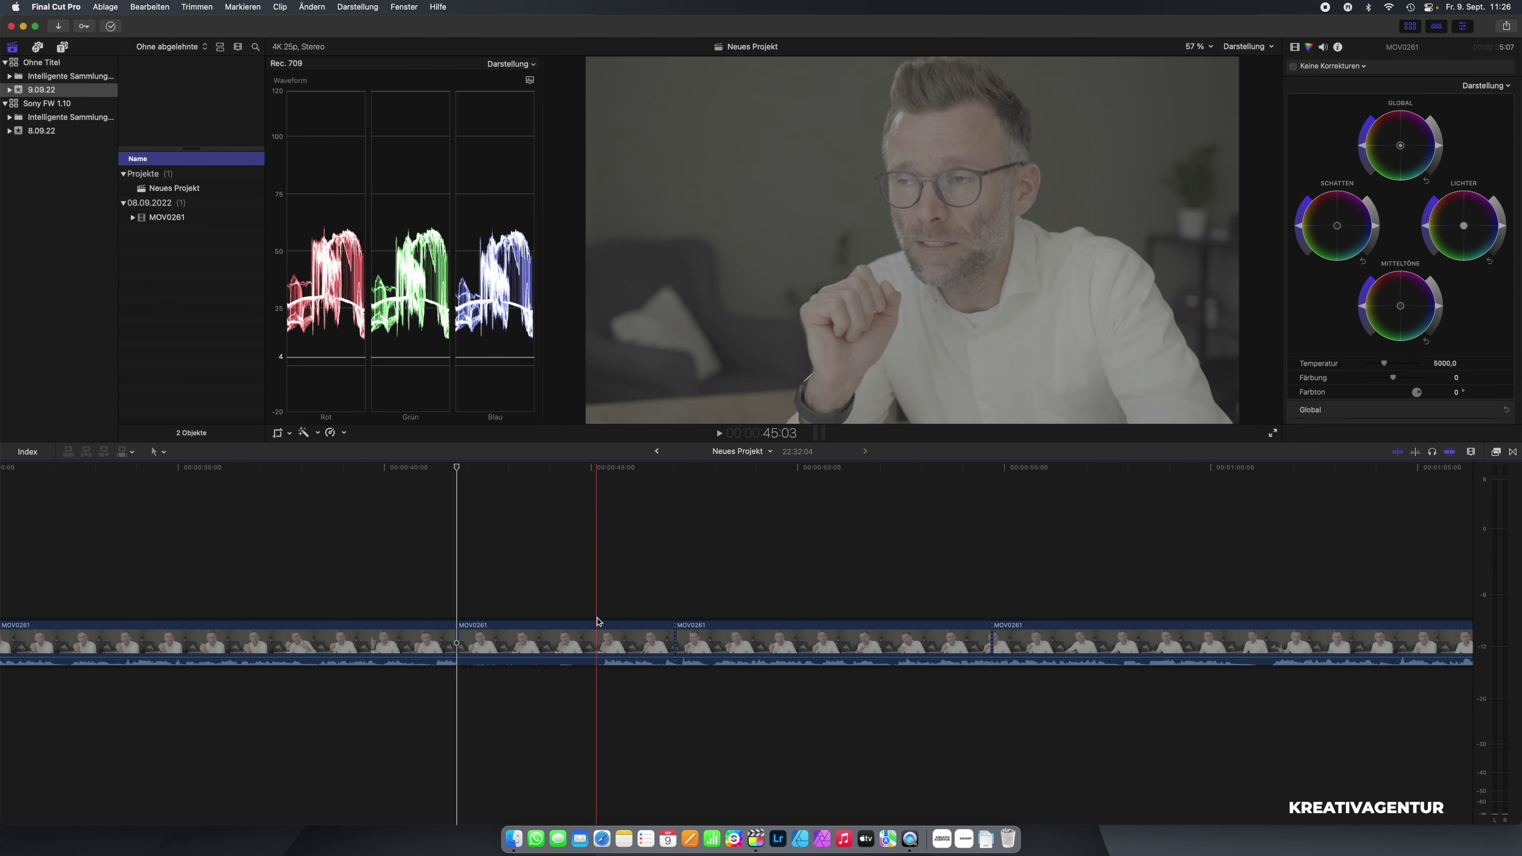
left_click(596, 635)
key("BackSpace")
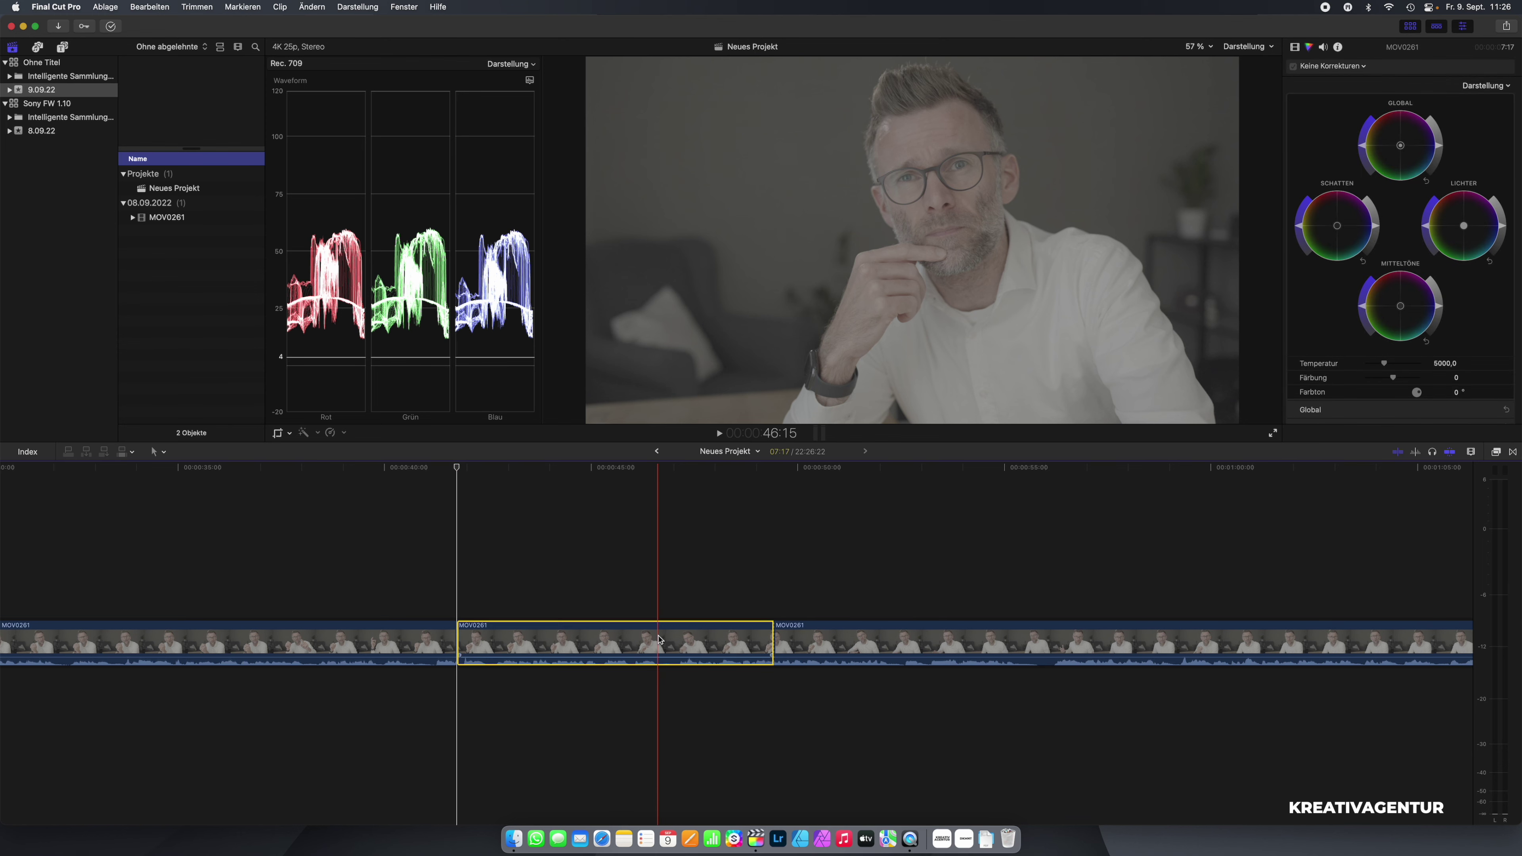
key("BackSpace")
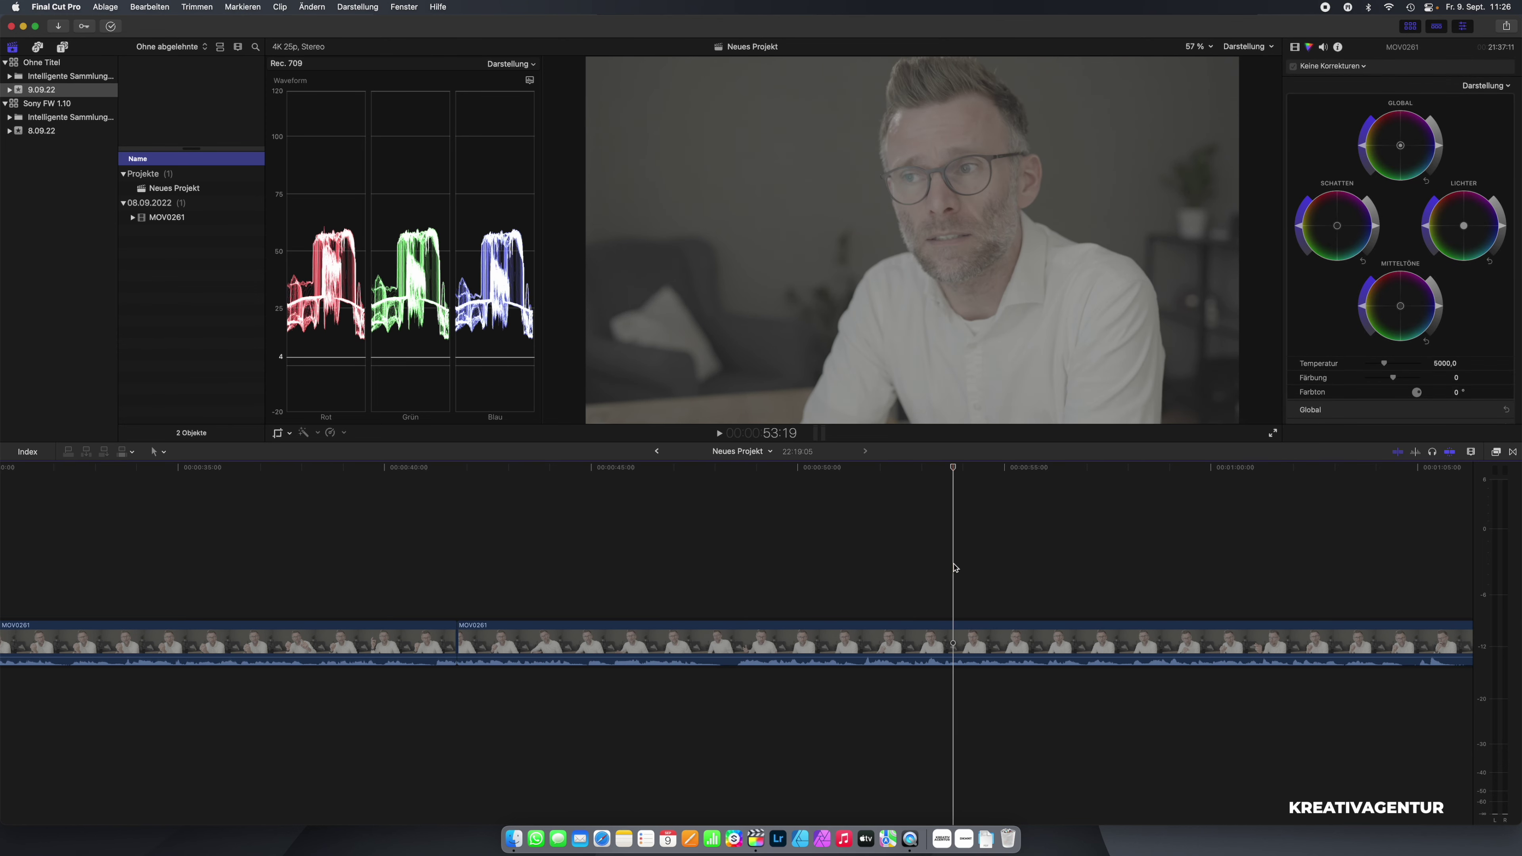
Make further cuts in the footage after the 41:19 edit and delete the short piece directly following that edit.
key("super+b")
key("super+b")
left_click(542, 650)
key("BackSpace")
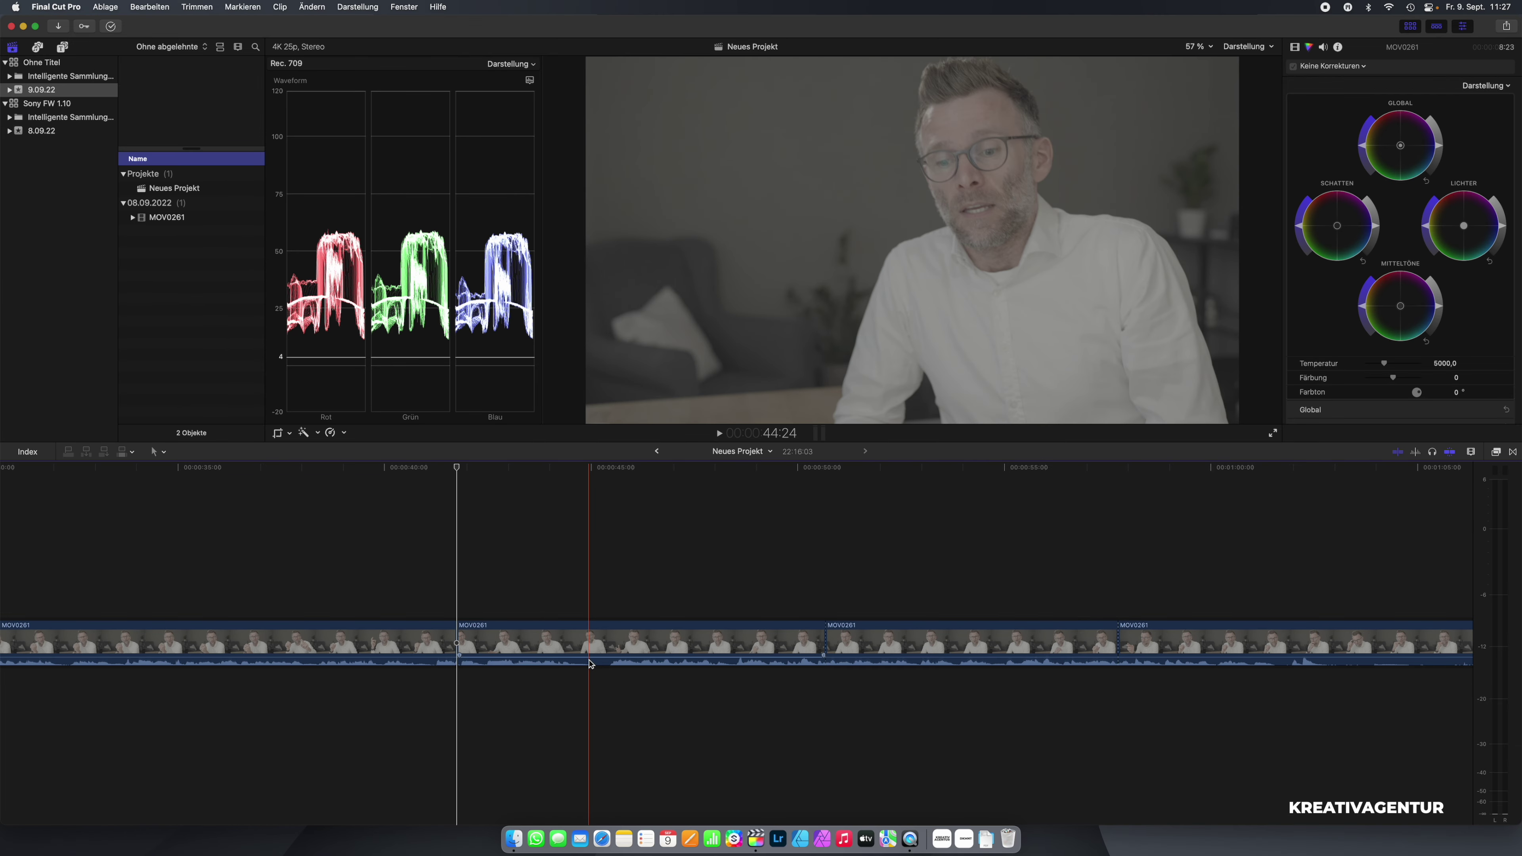
scroll(591, 664, "left", 1)
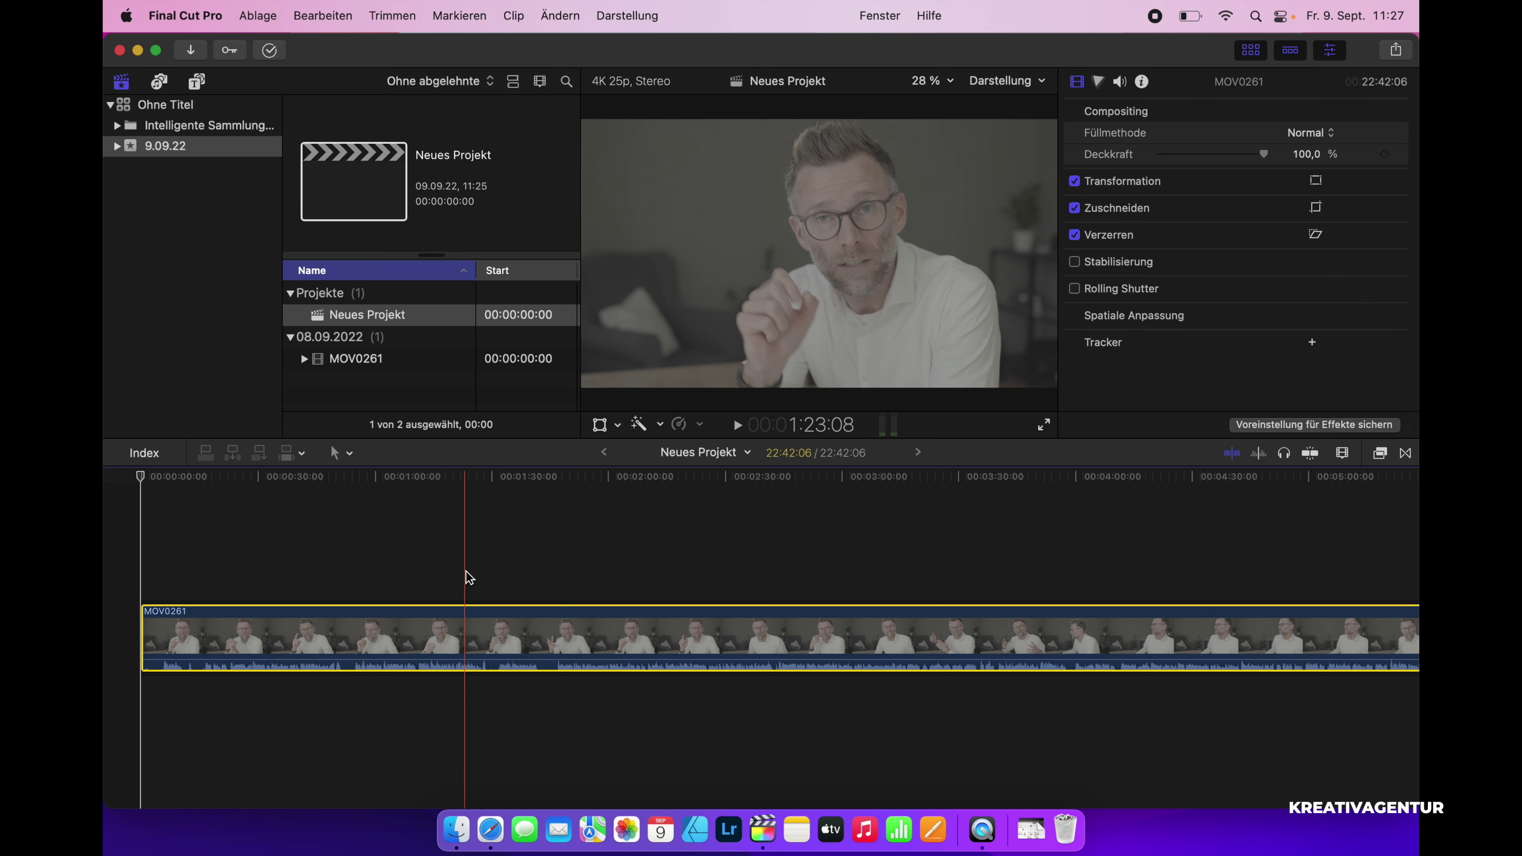
Split the uncut MOV0261 clip at 1:19:10 and at about 2:26:00, 3:22:00 and 4:01:00.
key("super+b")
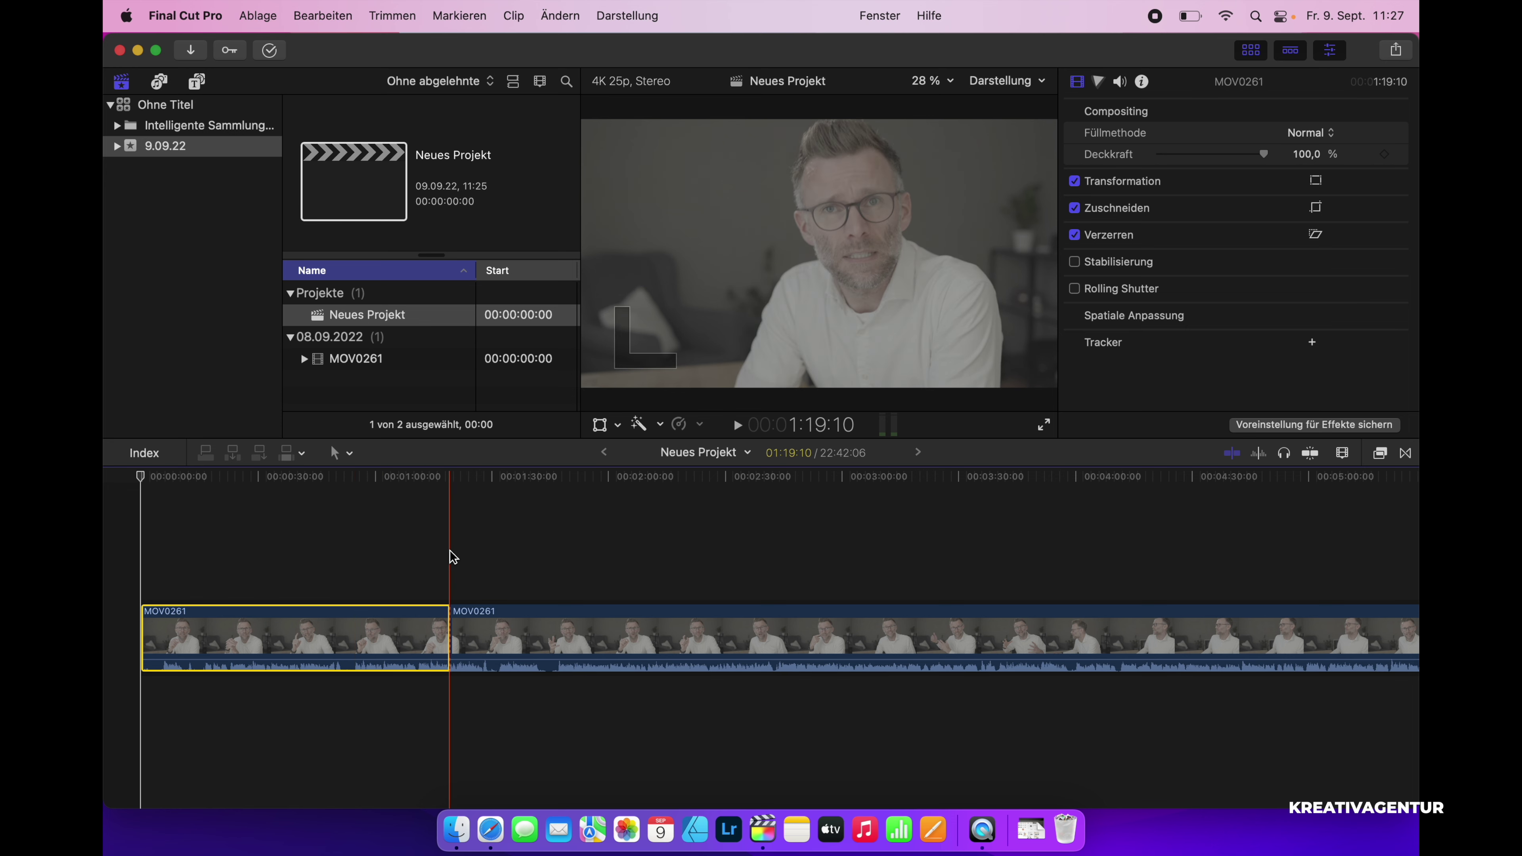
key("super+b")
key("super+b")
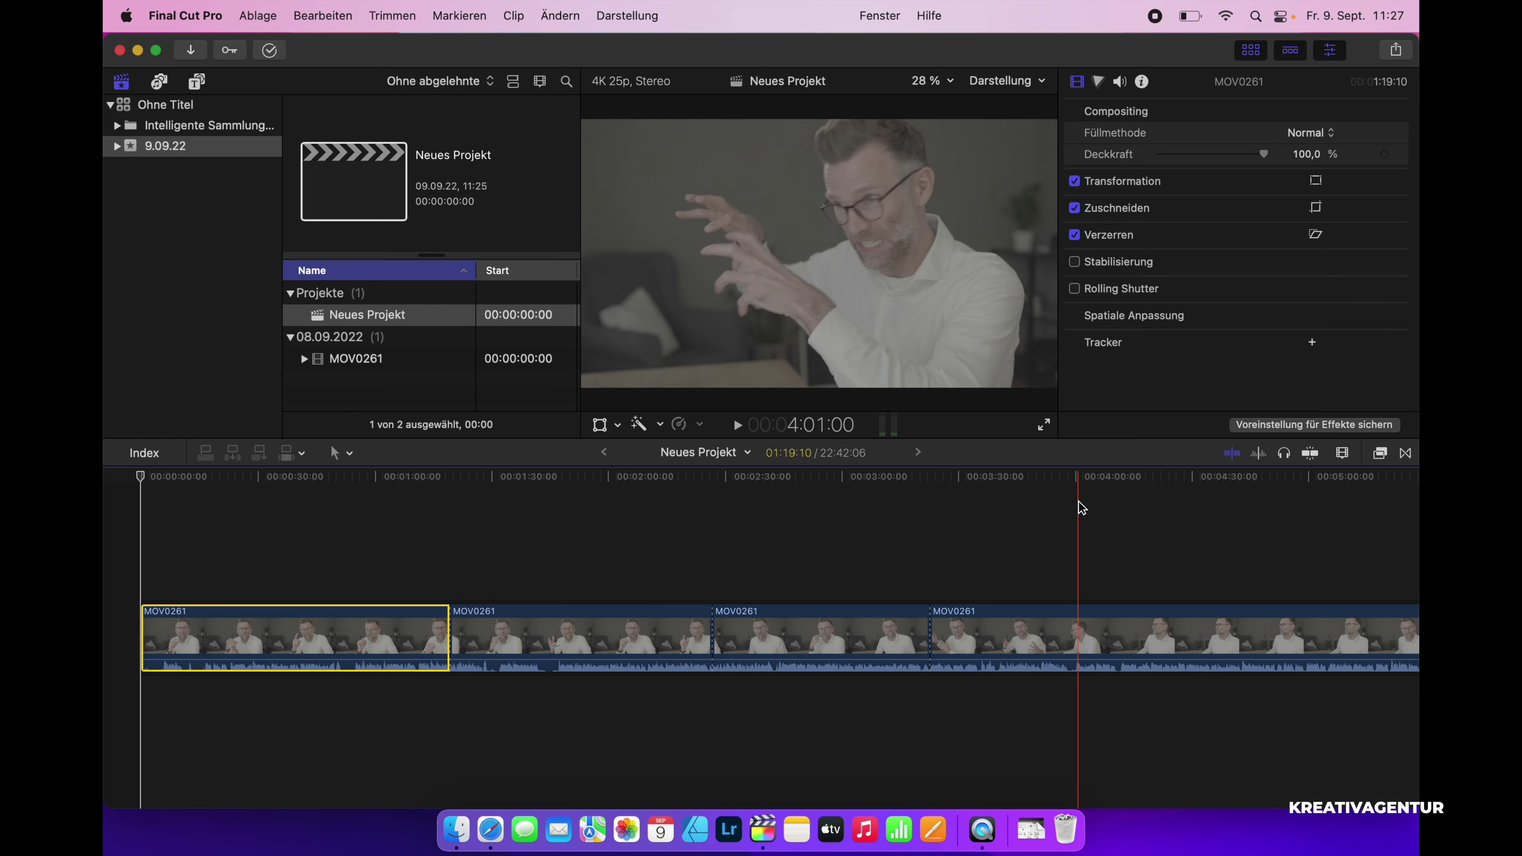
key("super+b")
Delete the two pieces lying between the 1:19:10 cut and the cut at about 3:22:00.
left_click(836, 636)
key("Delete")
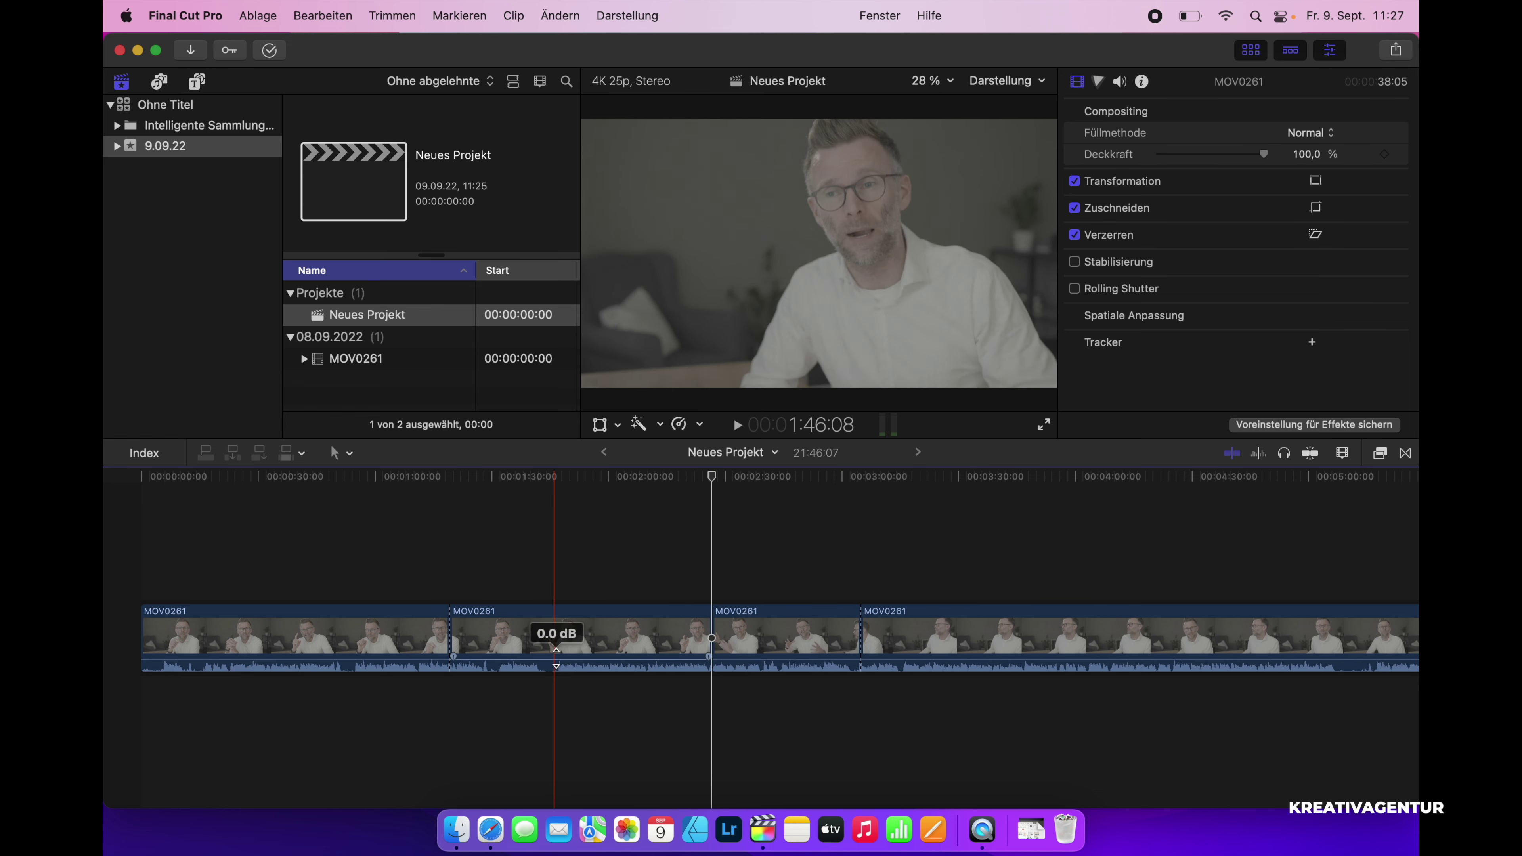
left_click(556, 653)
key("Delete")
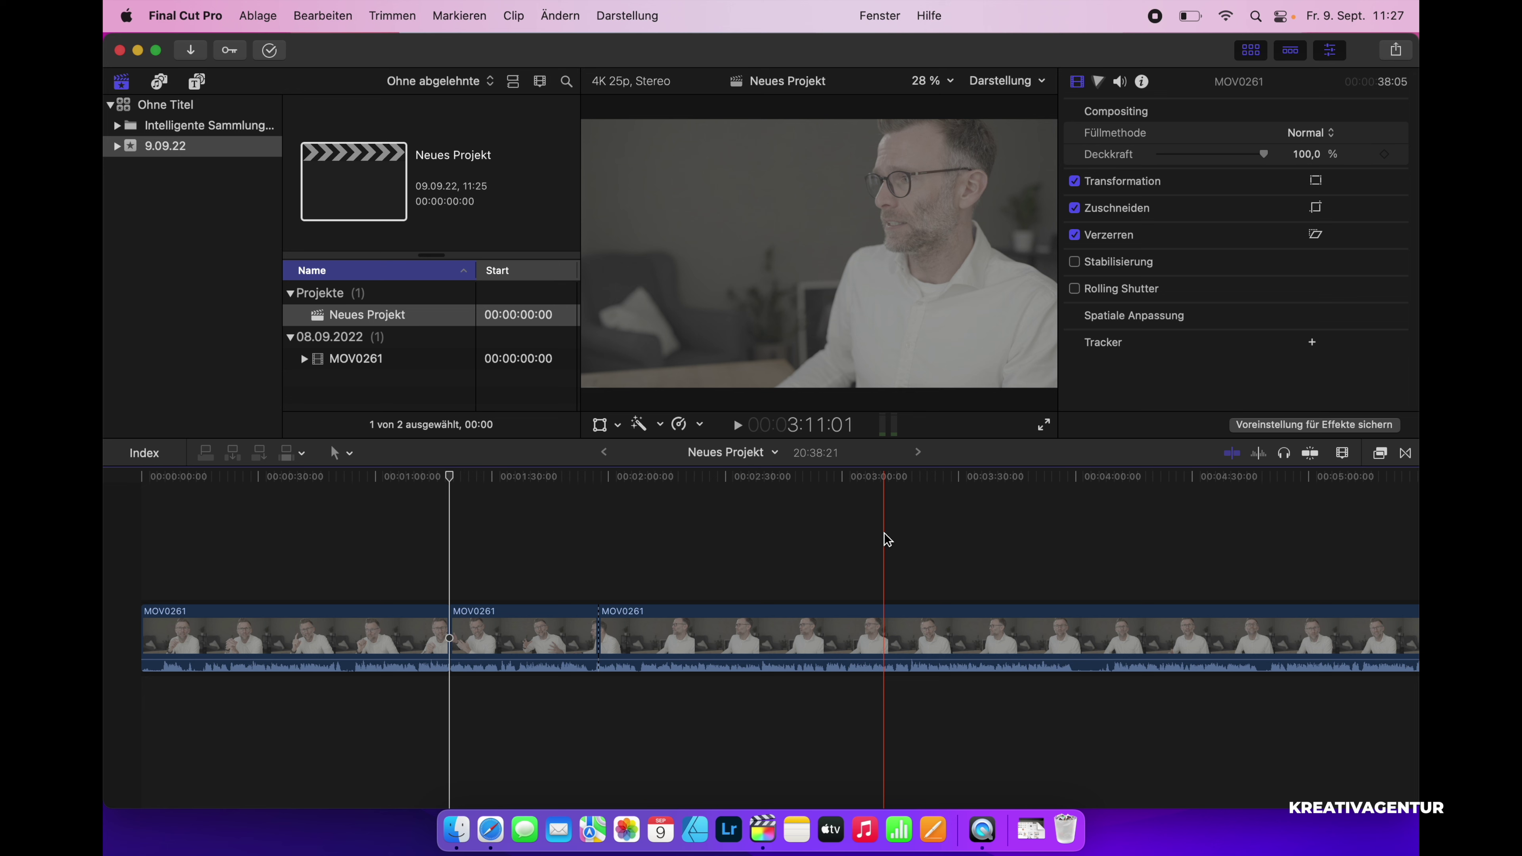
Split the last long clip at 3:11:01 and about 4:02:00 and delete the section between these cuts.
key("super+b")
key("super+b")
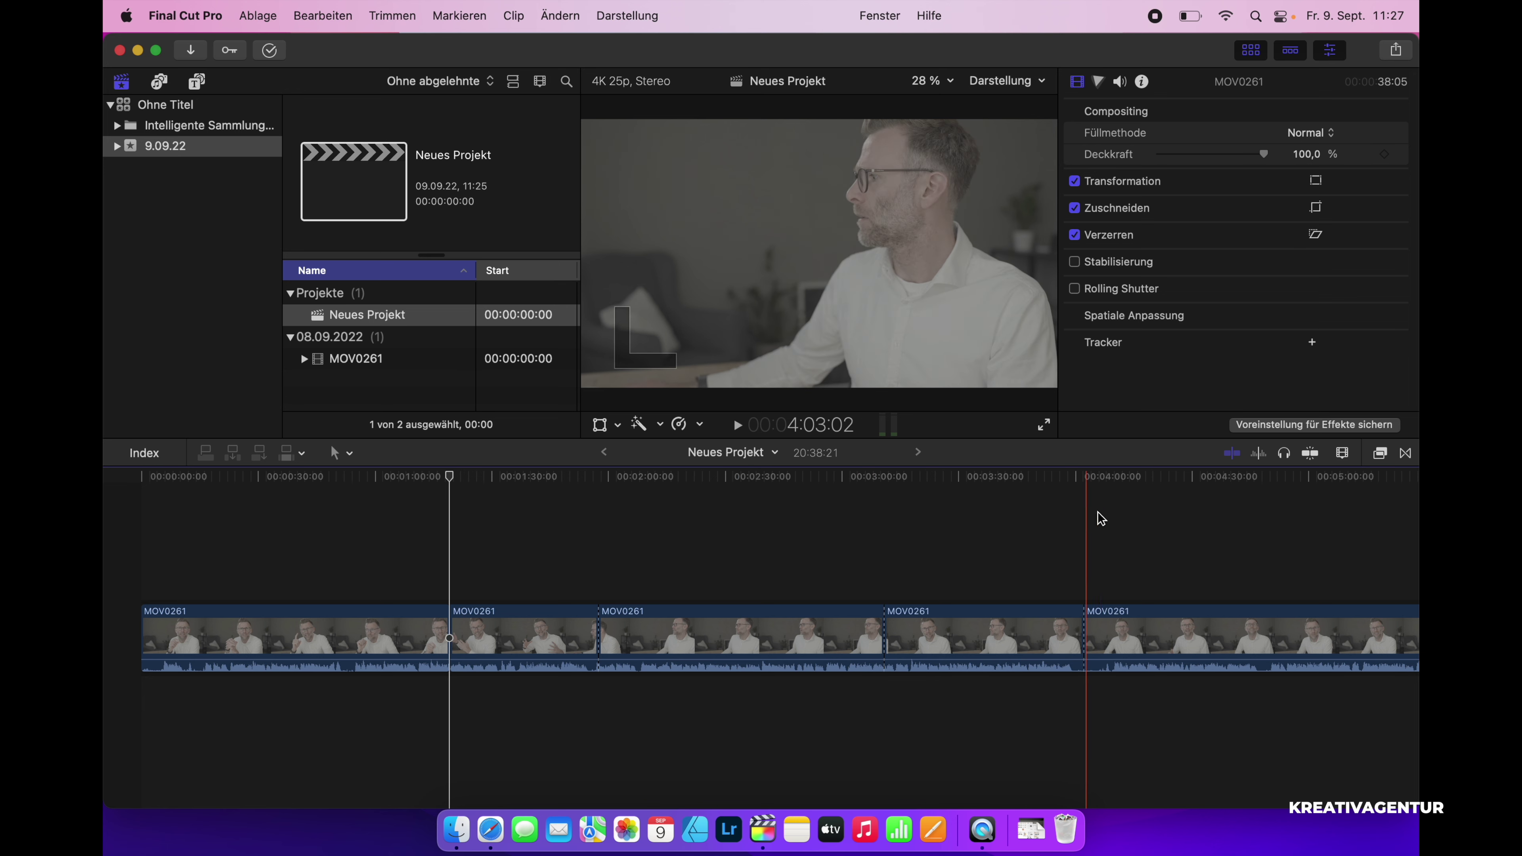
left_click(1021, 621)
key("Delete")
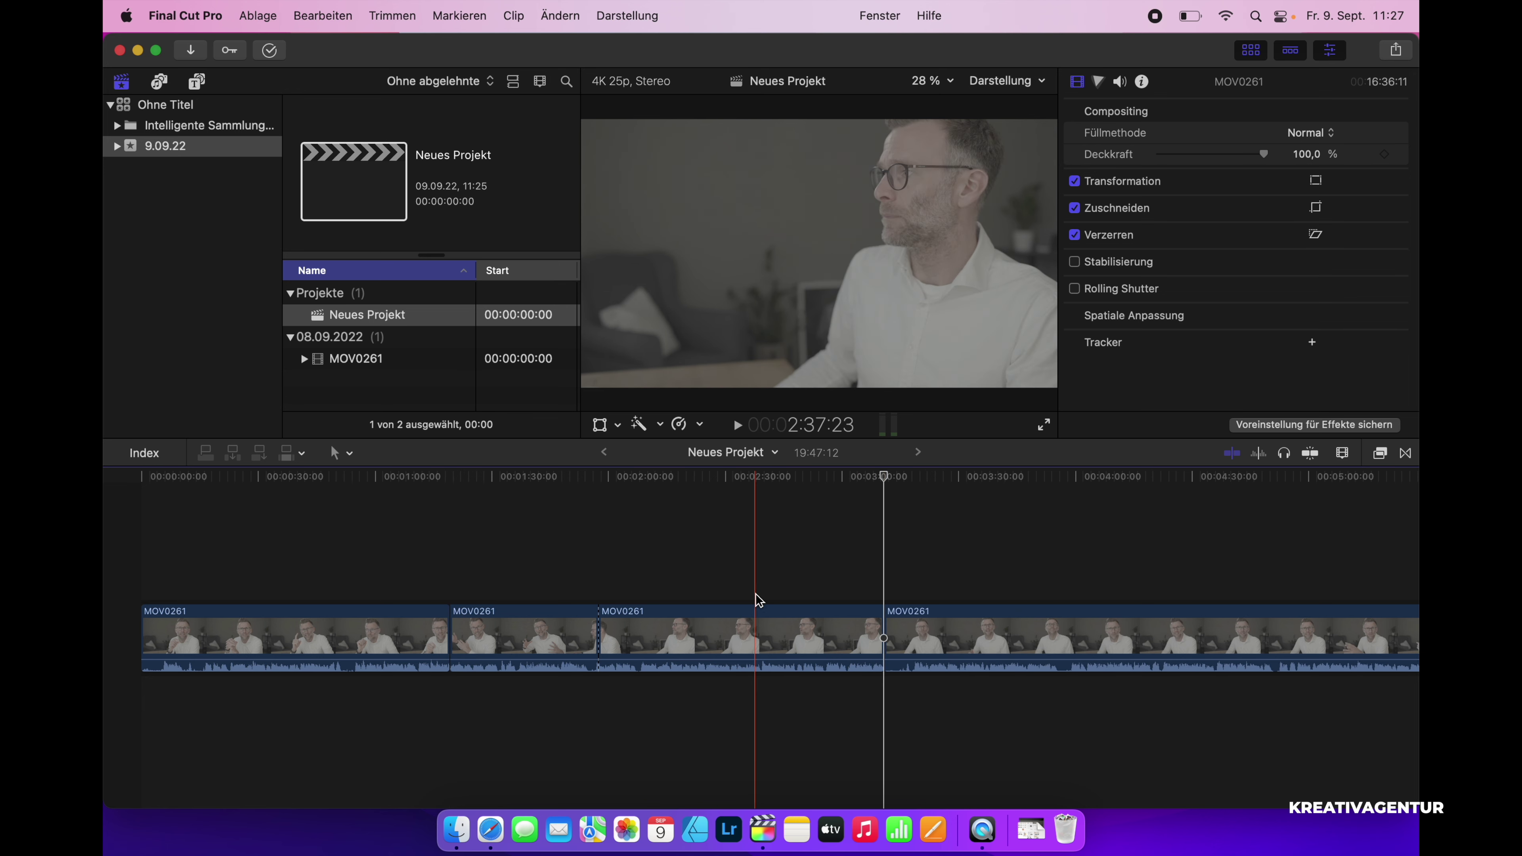
Split the last clip at 5:06:16 and about 4:06:00, and delete the piece directly following the 3:11:01 edit.
scroll(755, 593, "right", 5)
key("super+b")
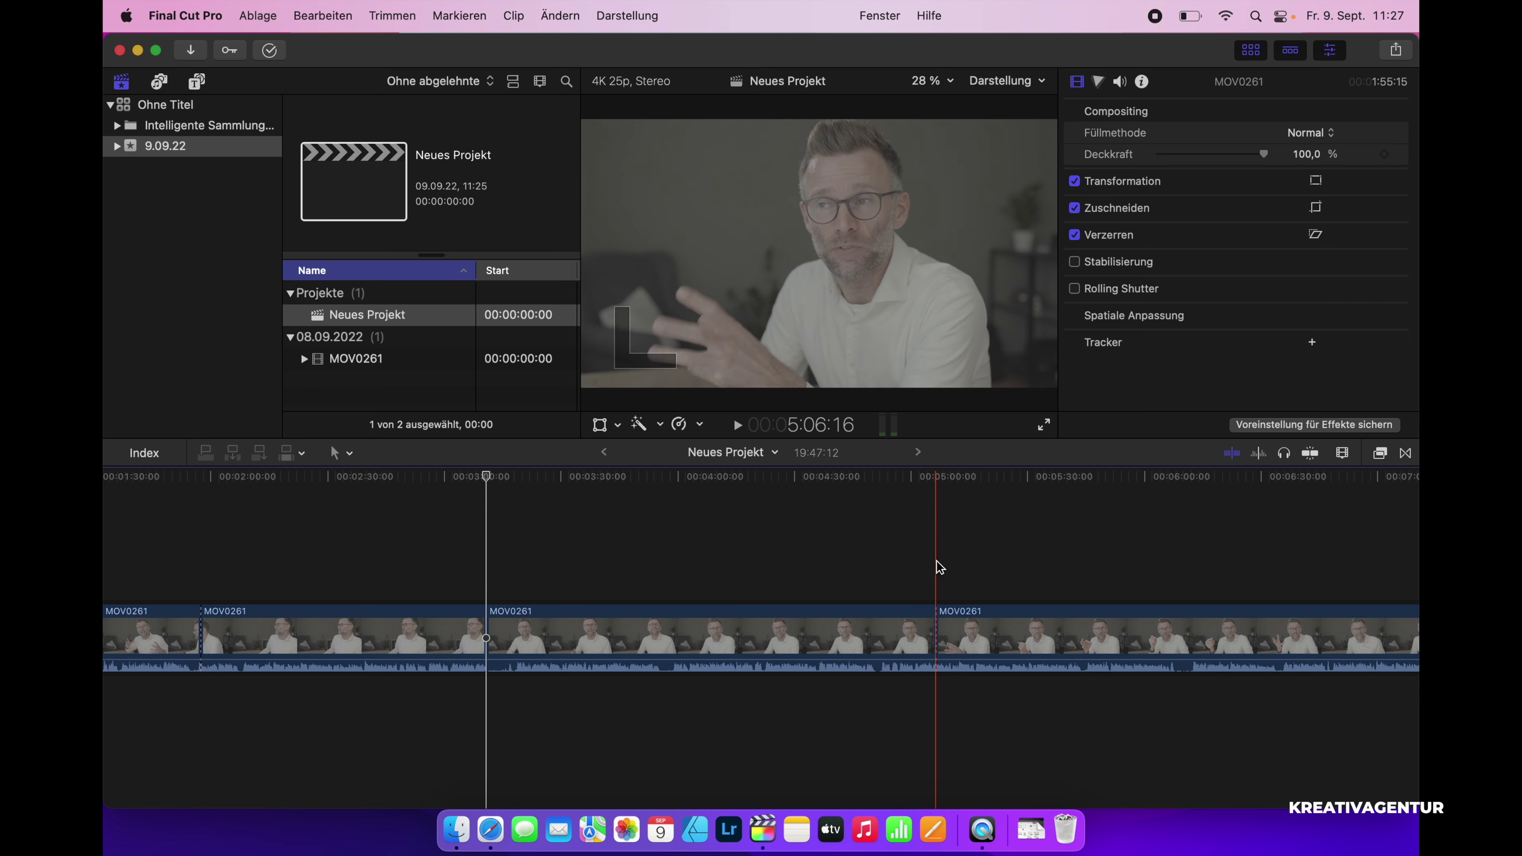
key("super+b")
left_click(655, 624)
key("Delete")
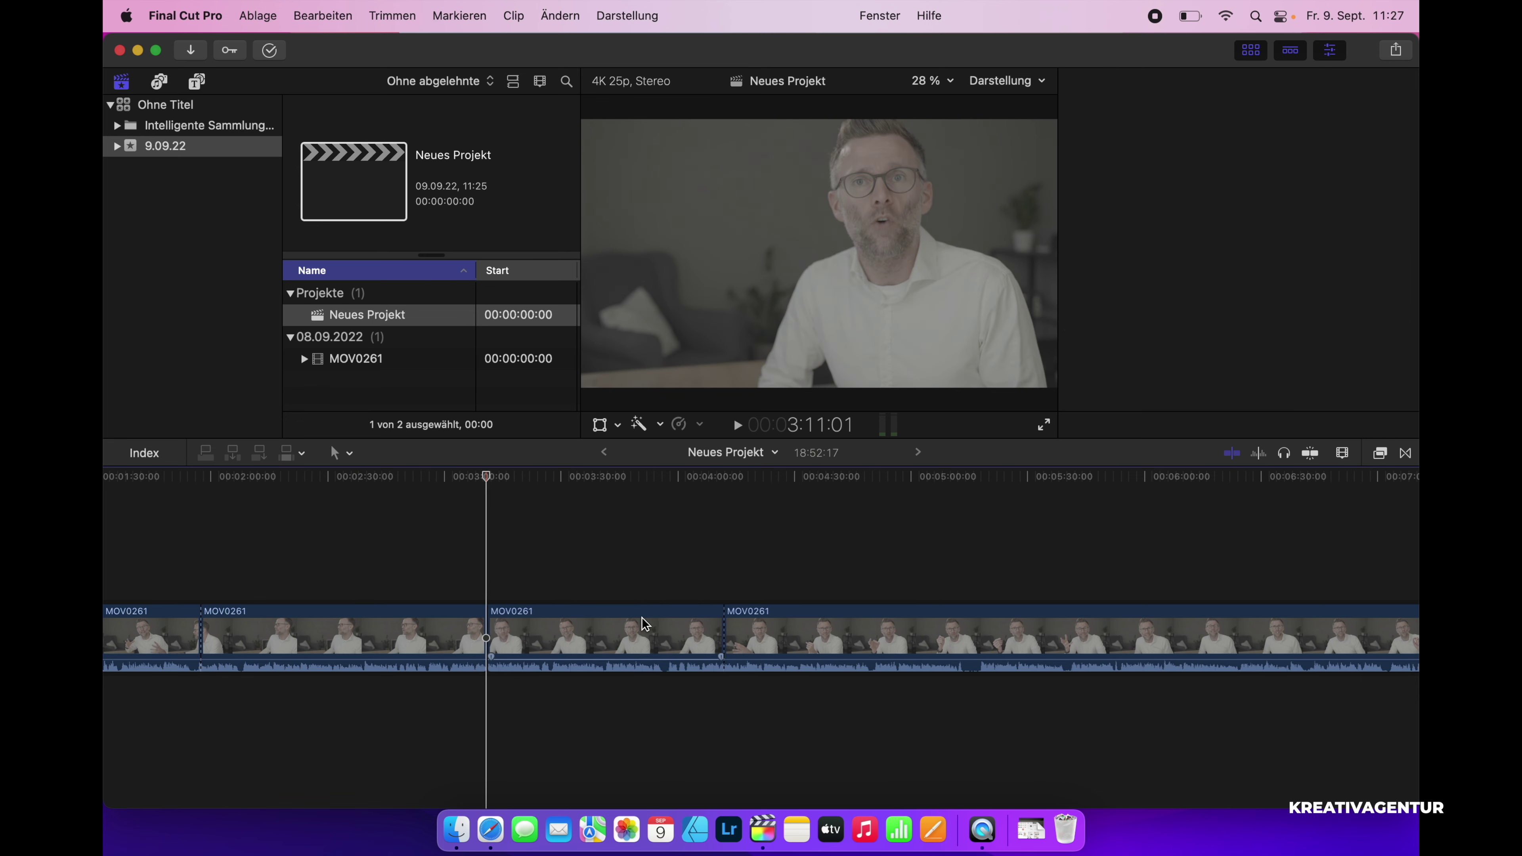
key("super+minus")
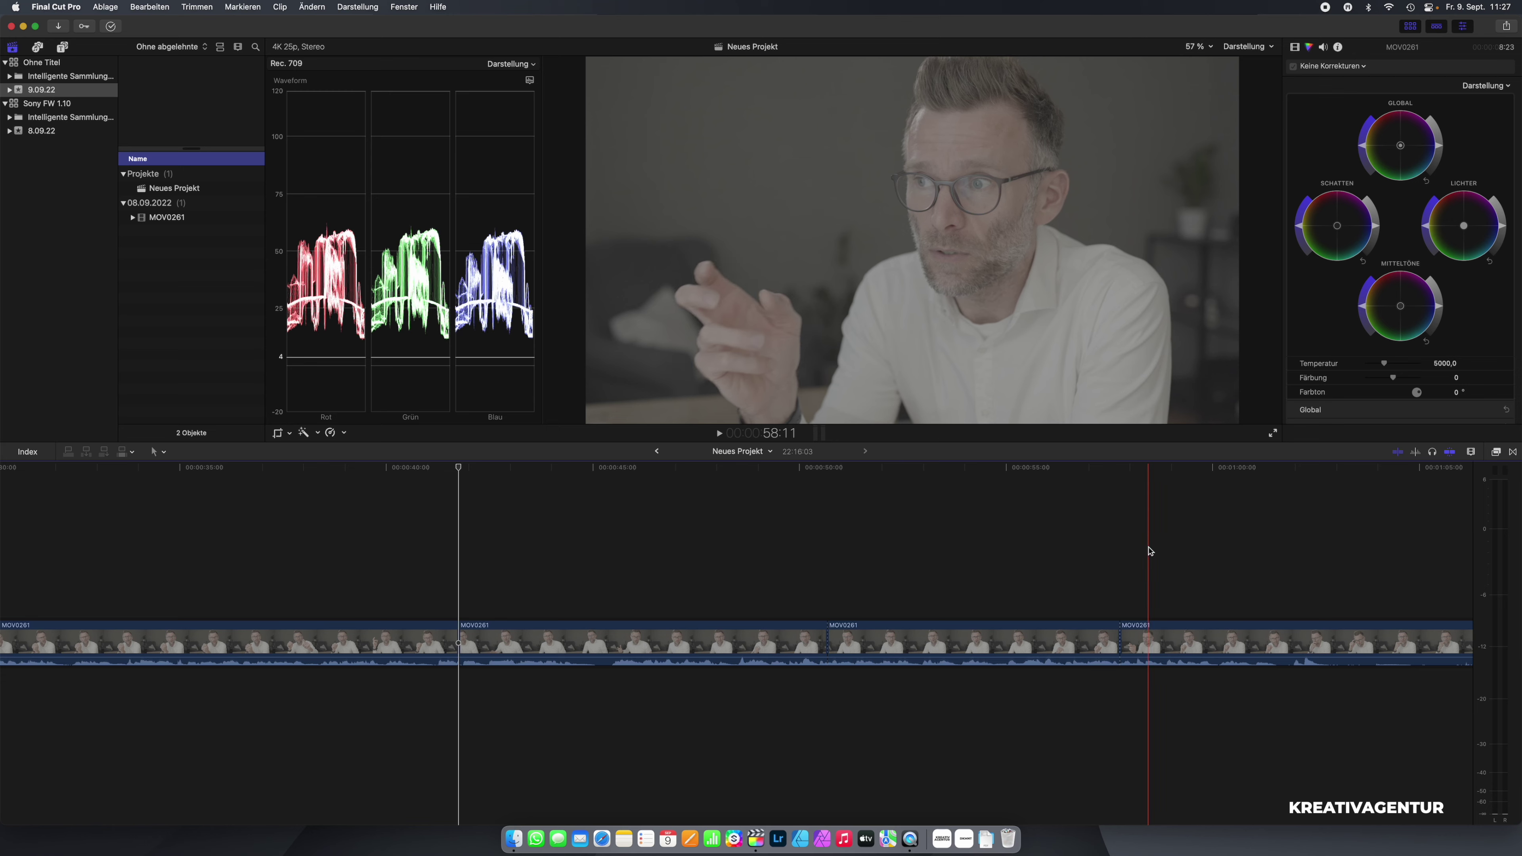
Apply the STUDIO LUT NEU video effect to the long last clip in the timeline.
key("shift+z")
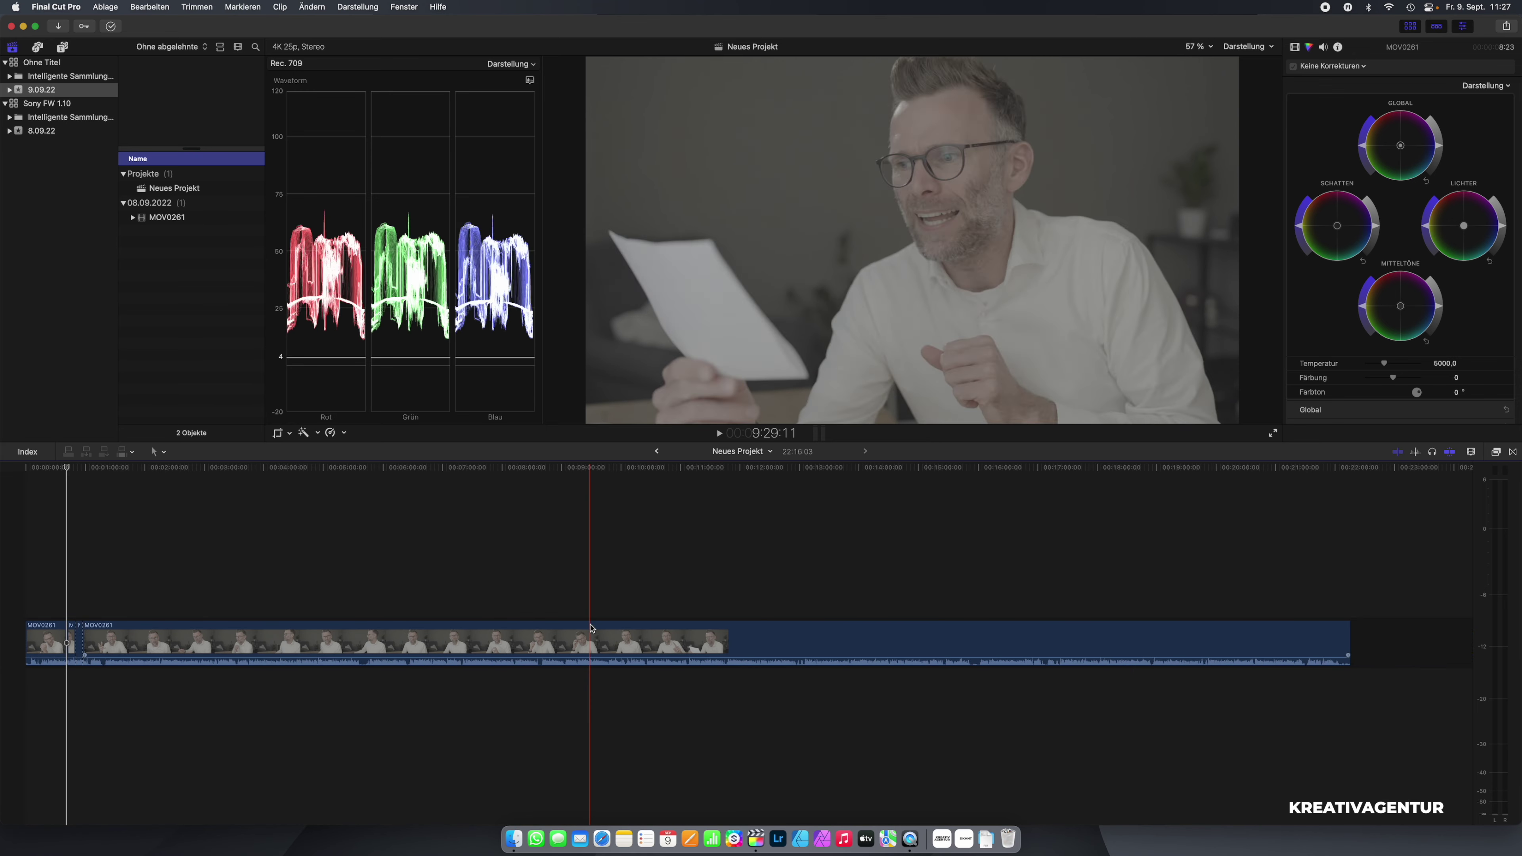
left_click(591, 628)
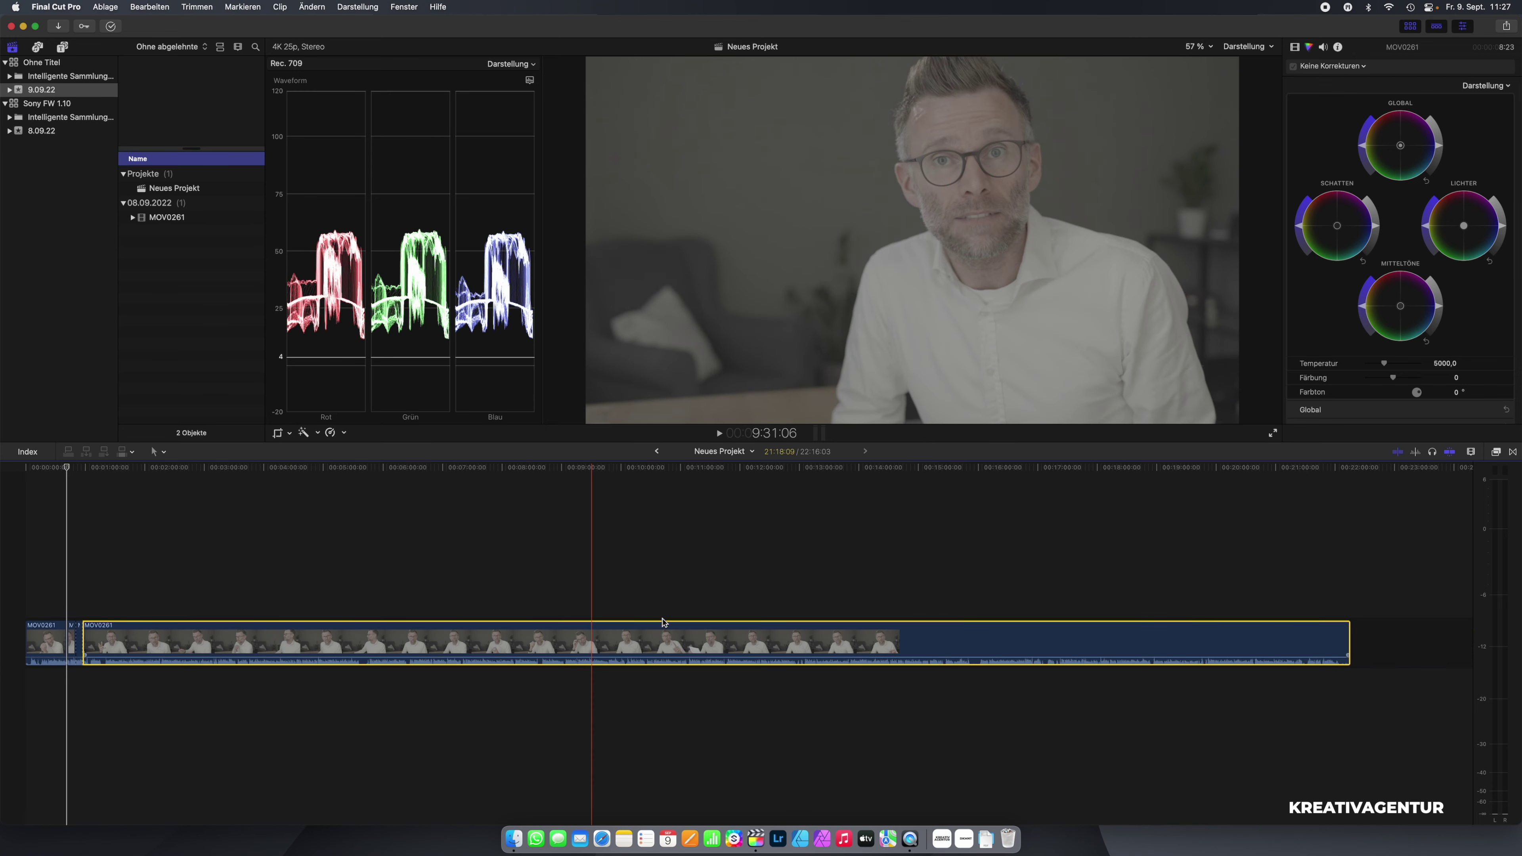
left_click(1496, 452)
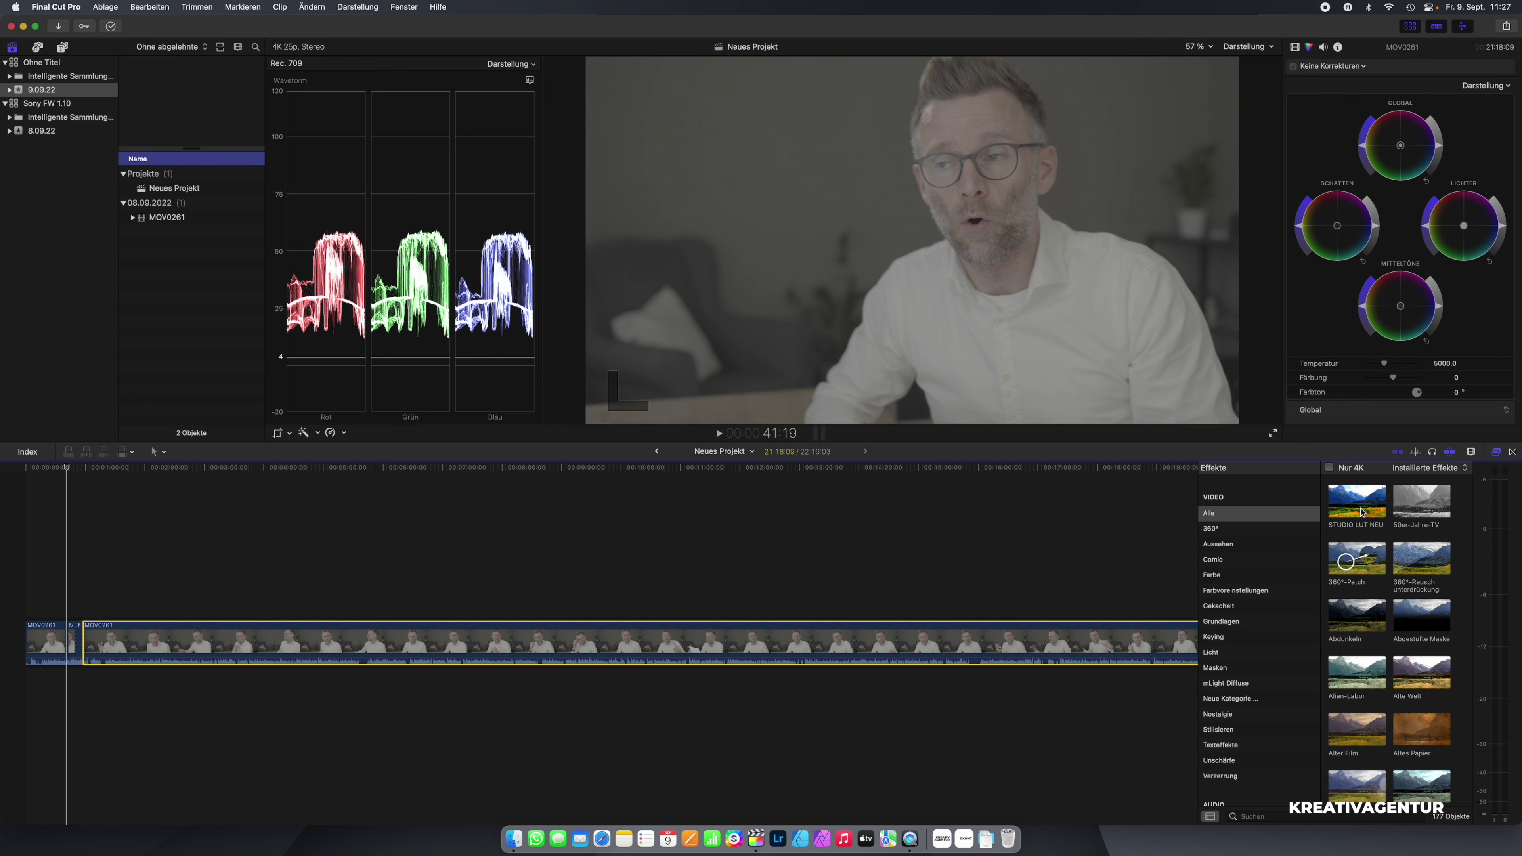
left_click_drag(1362, 511, 1017, 660)
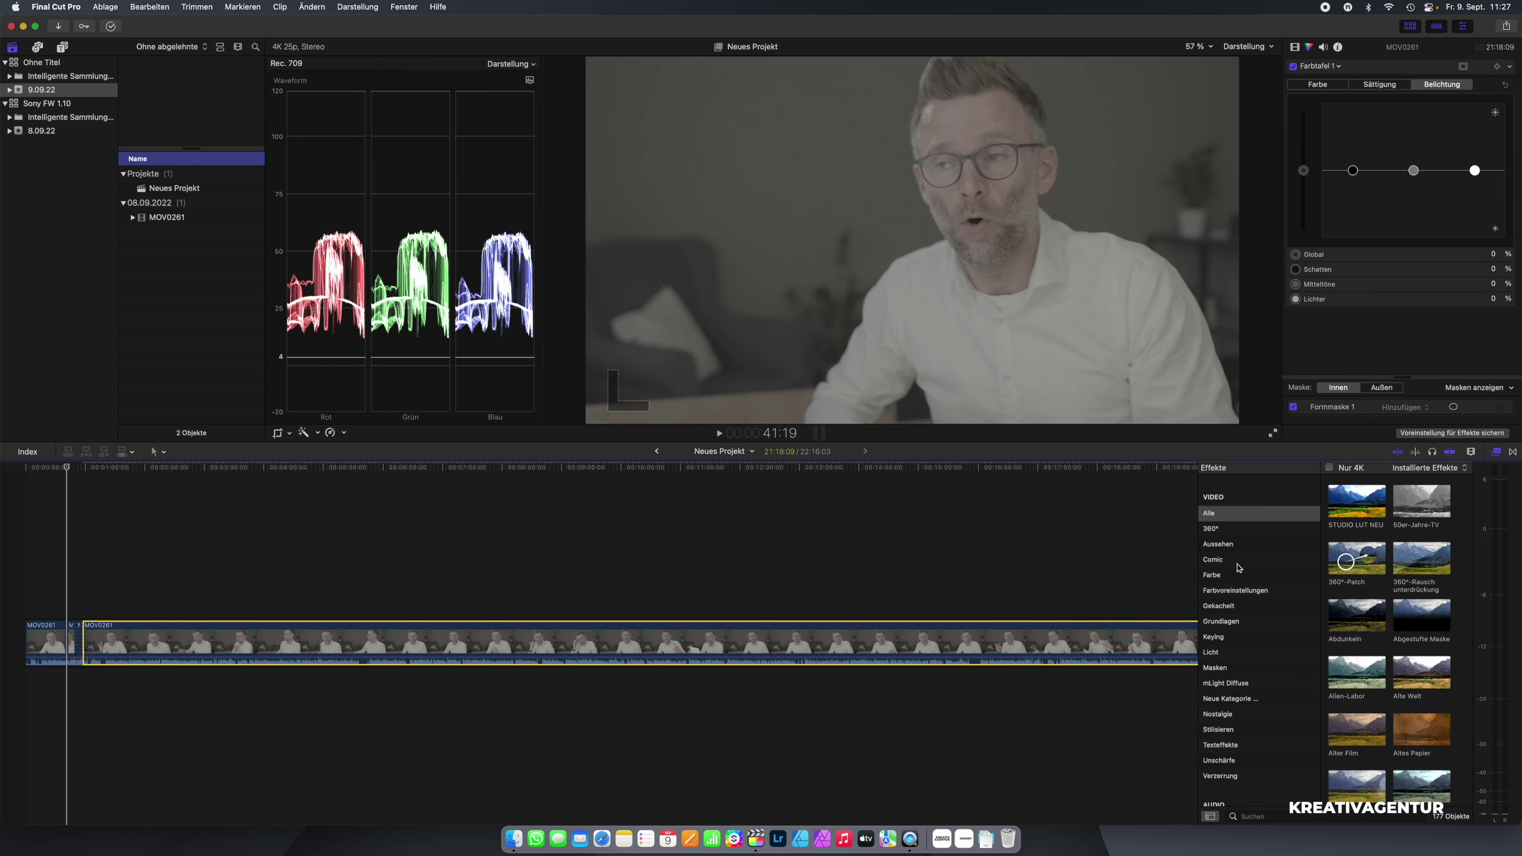
Apply the STUDIO SOUND MKE 400 audio effect to the long last clip and hide the effects browser.
scroll(1238, 567, "down", 5)
left_click(1220, 696)
left_click_drag(1357, 510, 1066, 632)
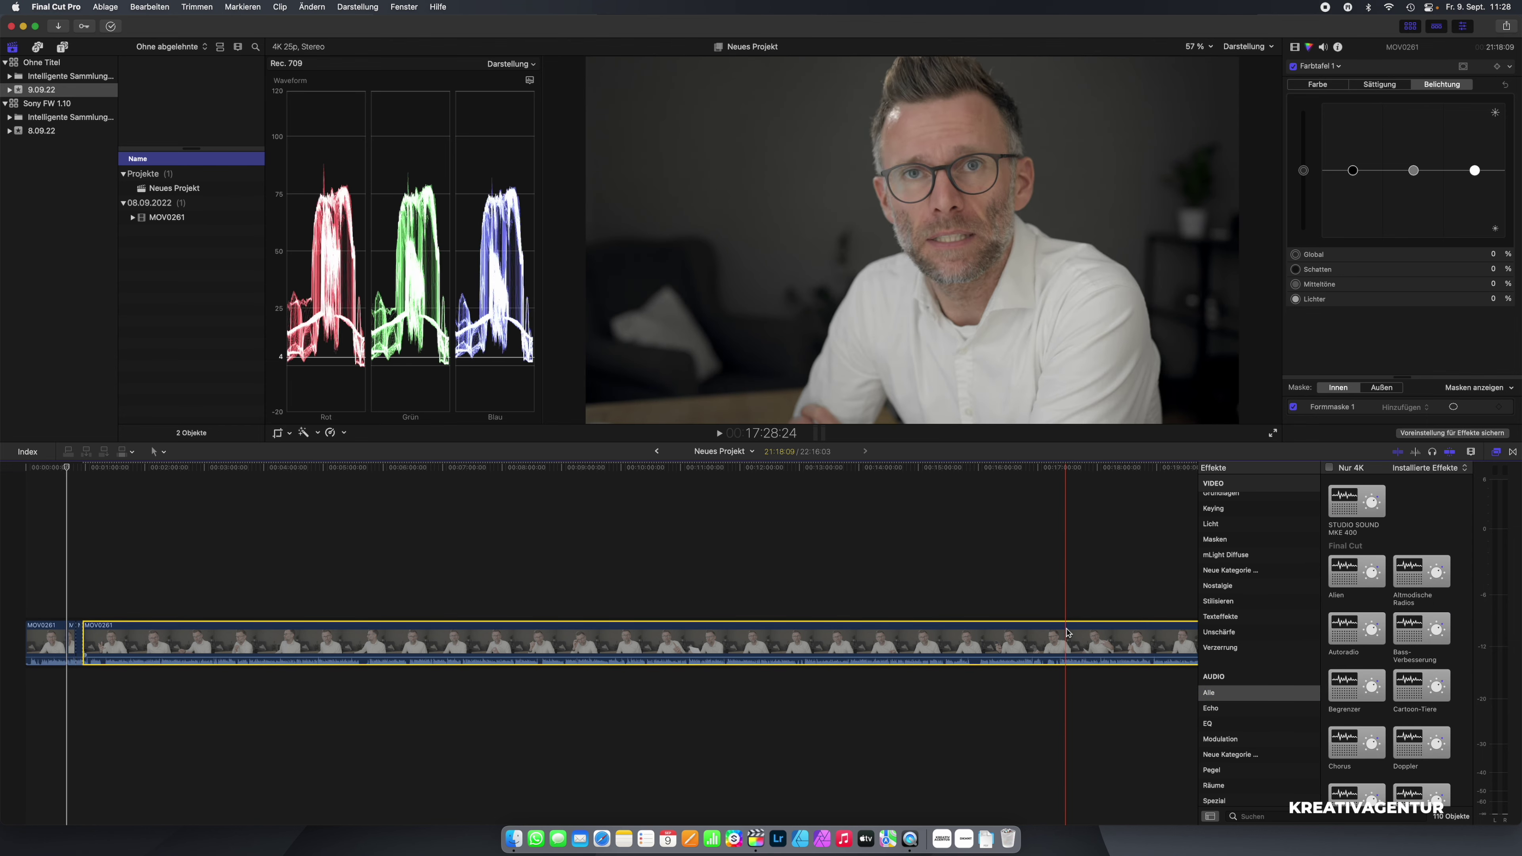
key("super+5")
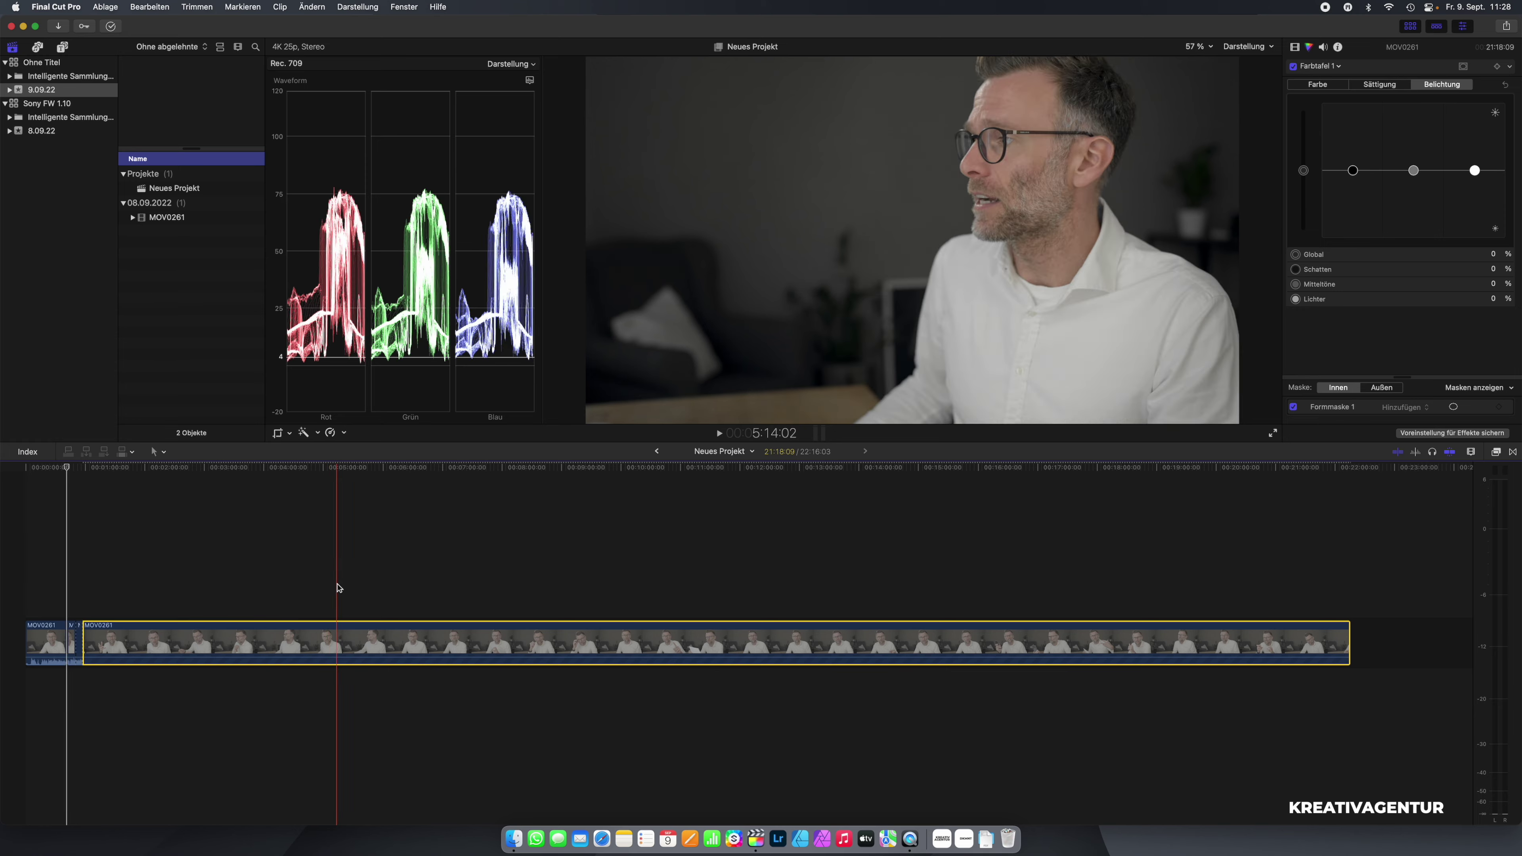
key("super+equal")
key("super+equal")
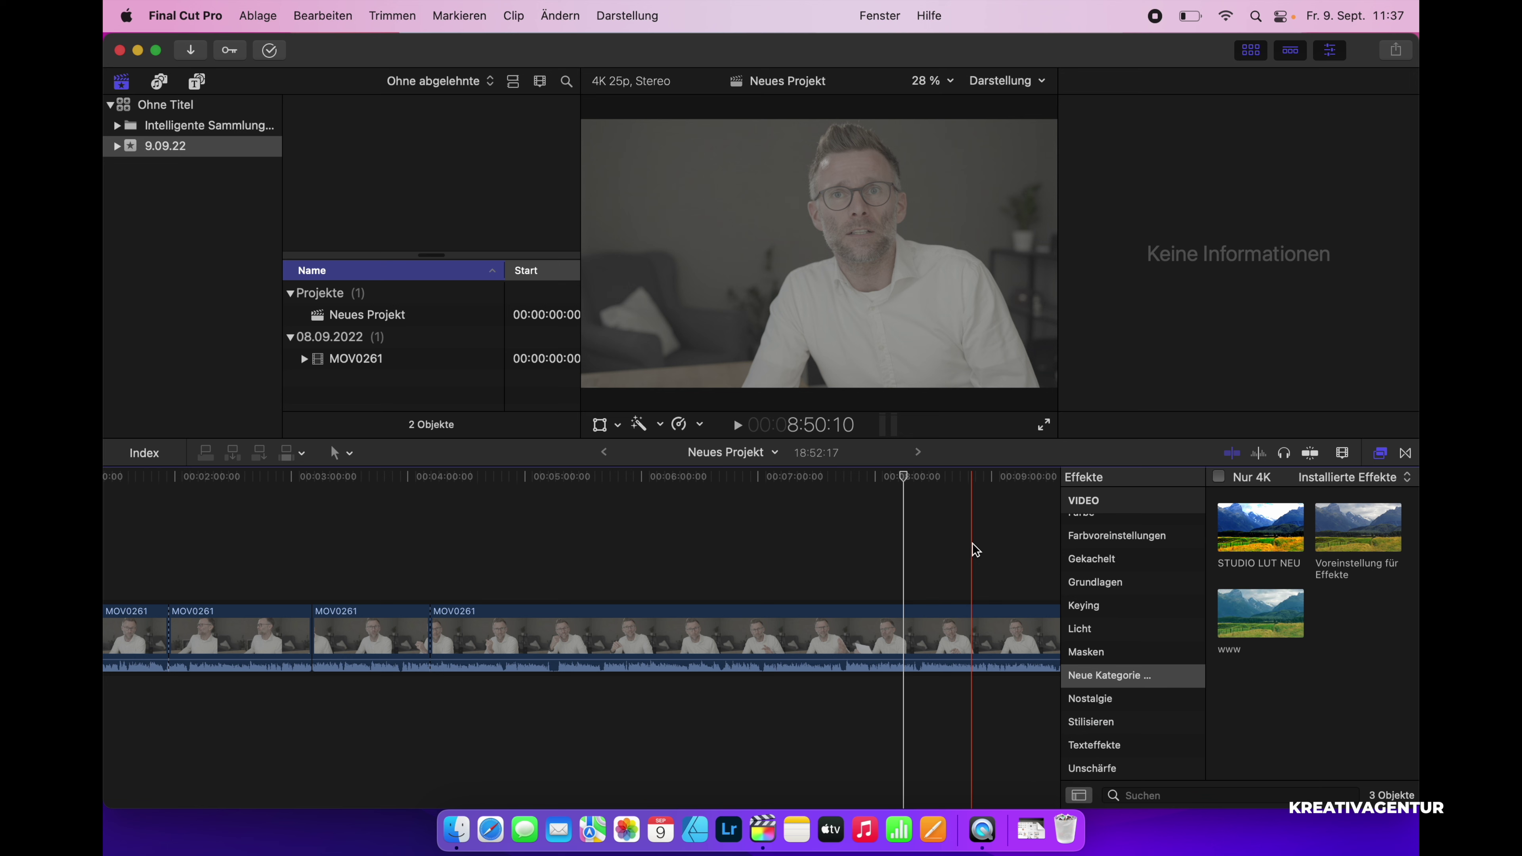
Apply the STUDIO LUT NEU video effect to the long last MOV0261 clip of Neues Projekt.
scroll(788, 554, "right", 5)
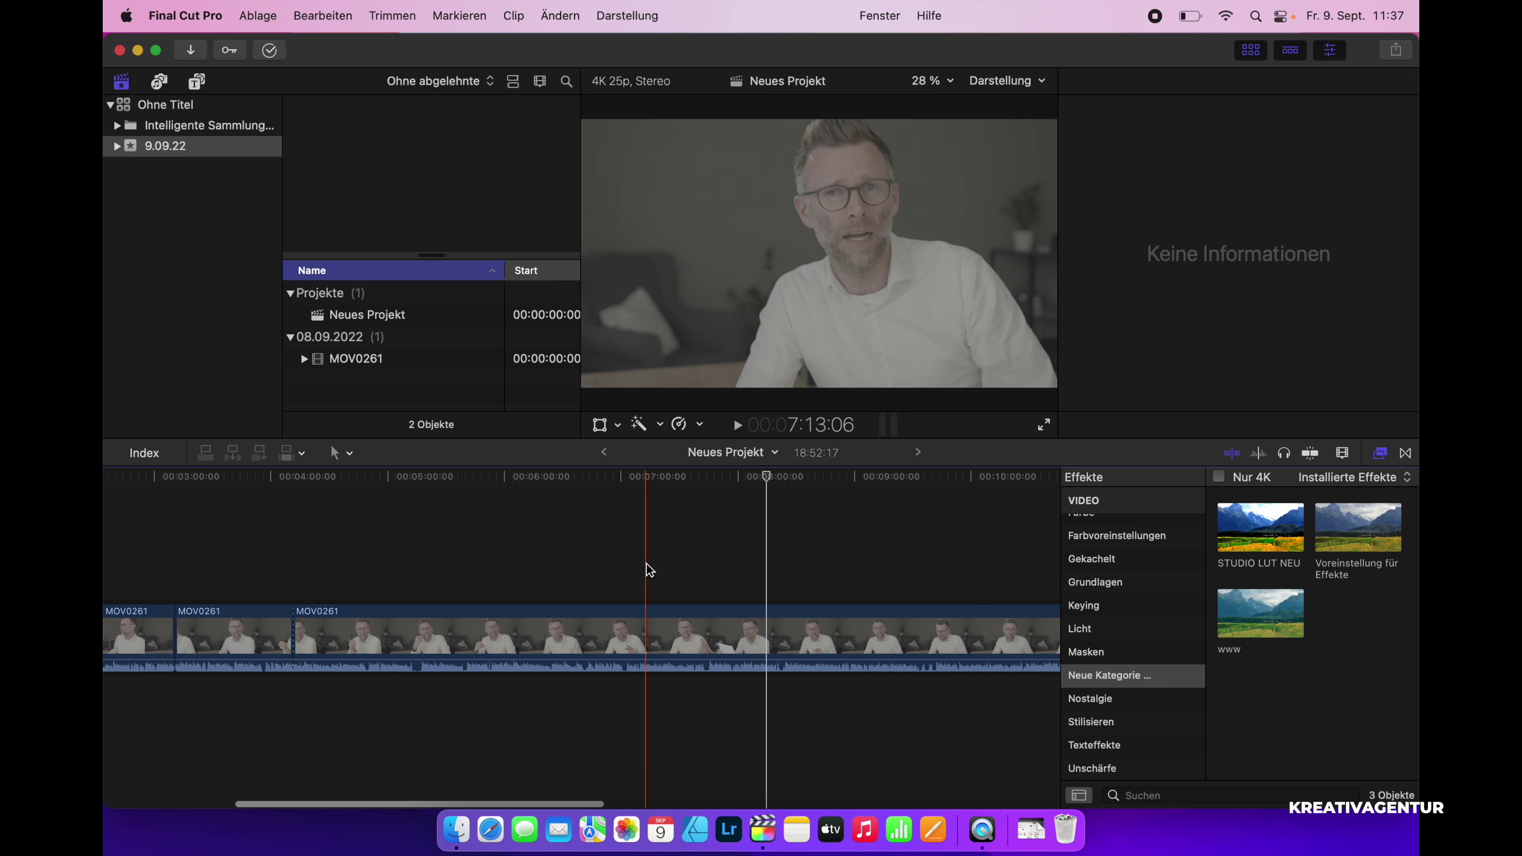
key("shift+z")
left_click(569, 636)
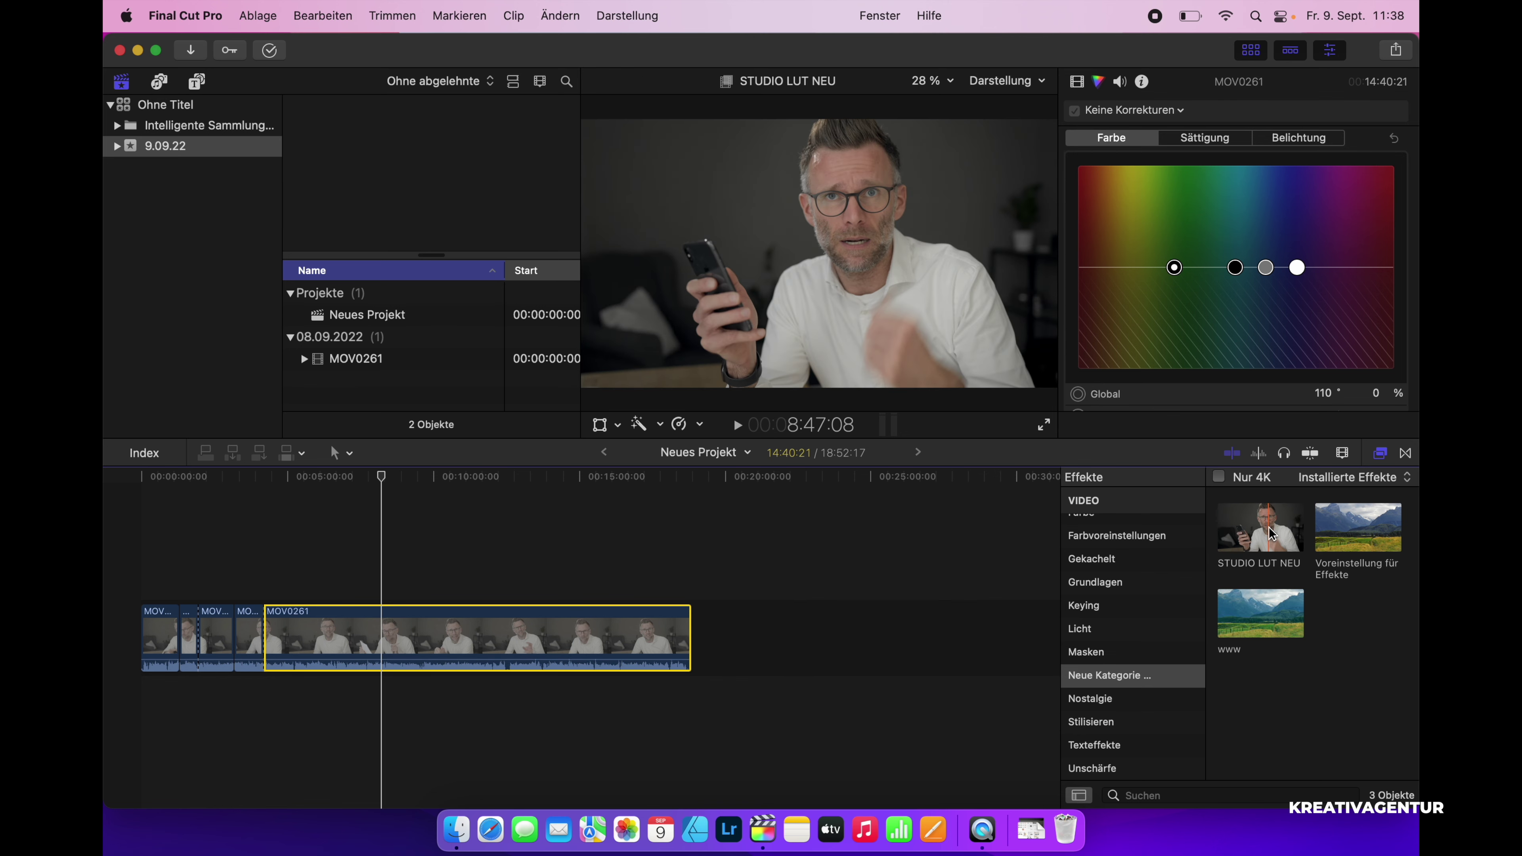
left_click_drag(1279, 533, 648, 635)
left_click_drag(1338, 543, 618, 635)
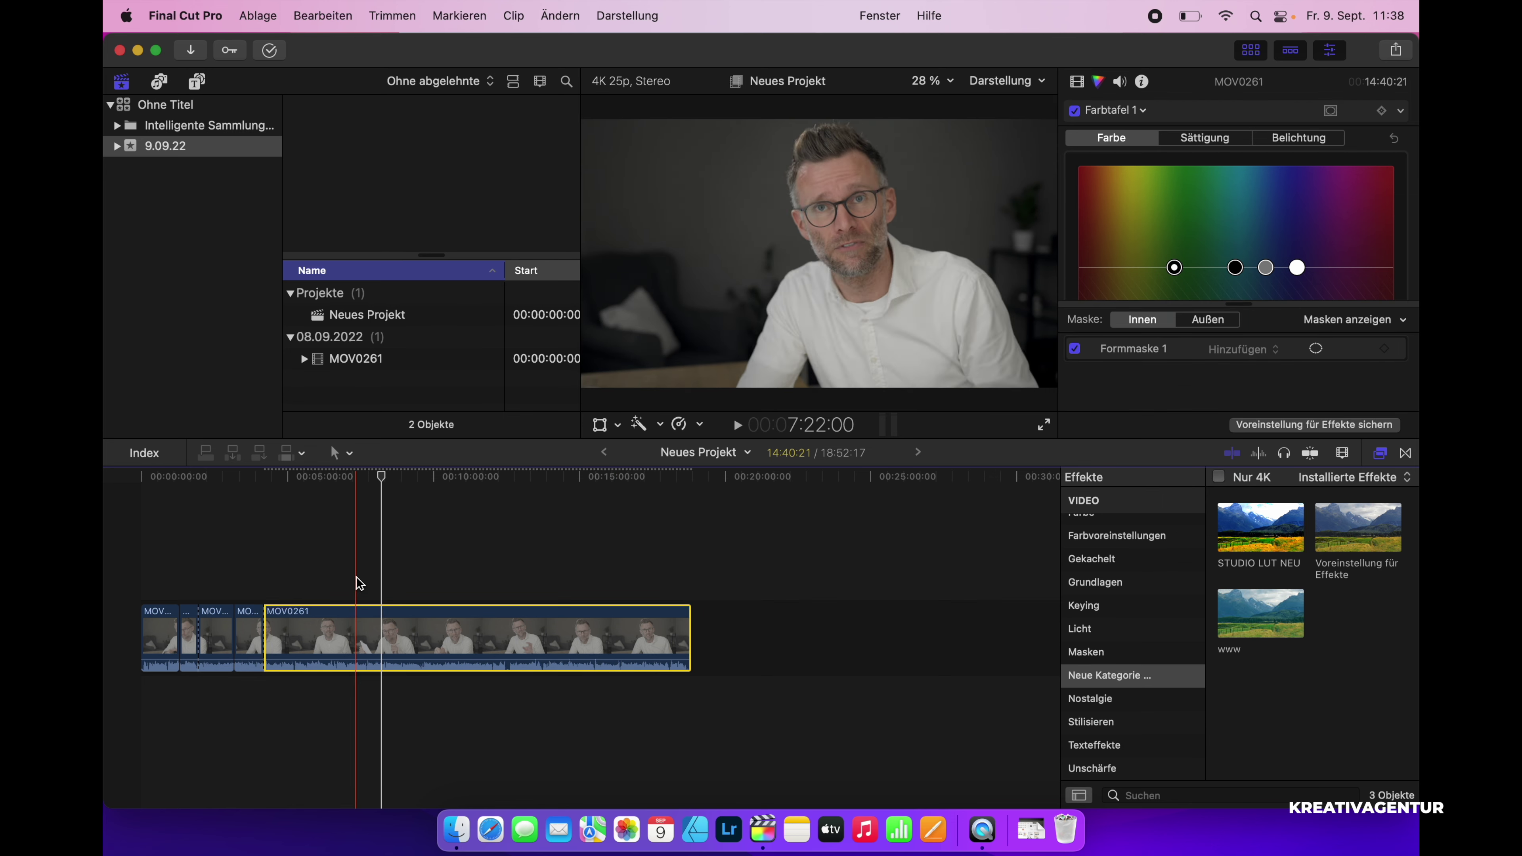
Split the long last clip at 7:24:04, about 8:10 and 8:44:04, and delete the section between the first two cuts.
key("super+equal")
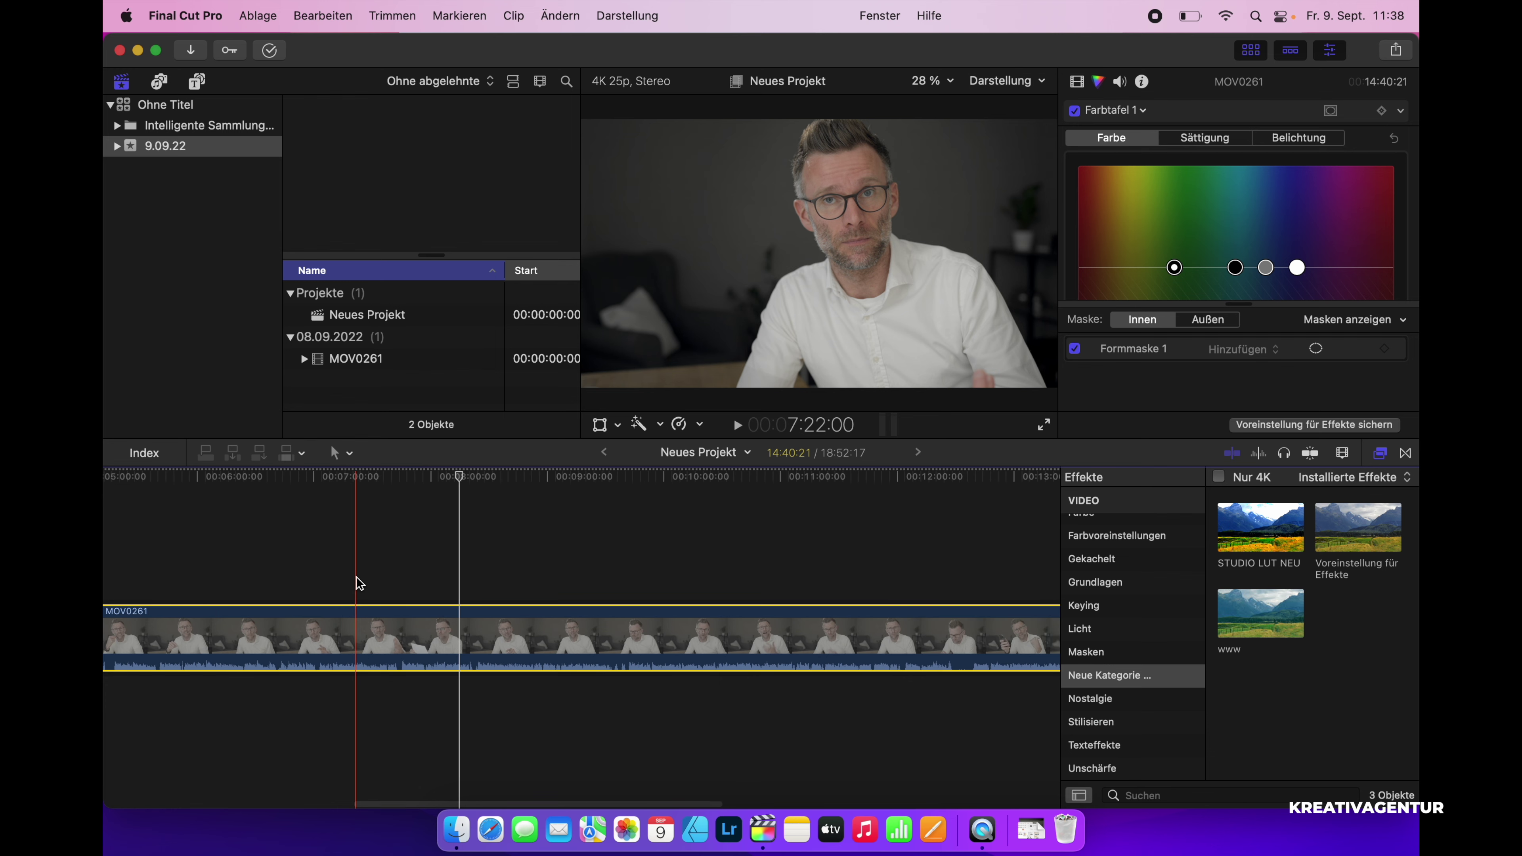
key("super+equal")
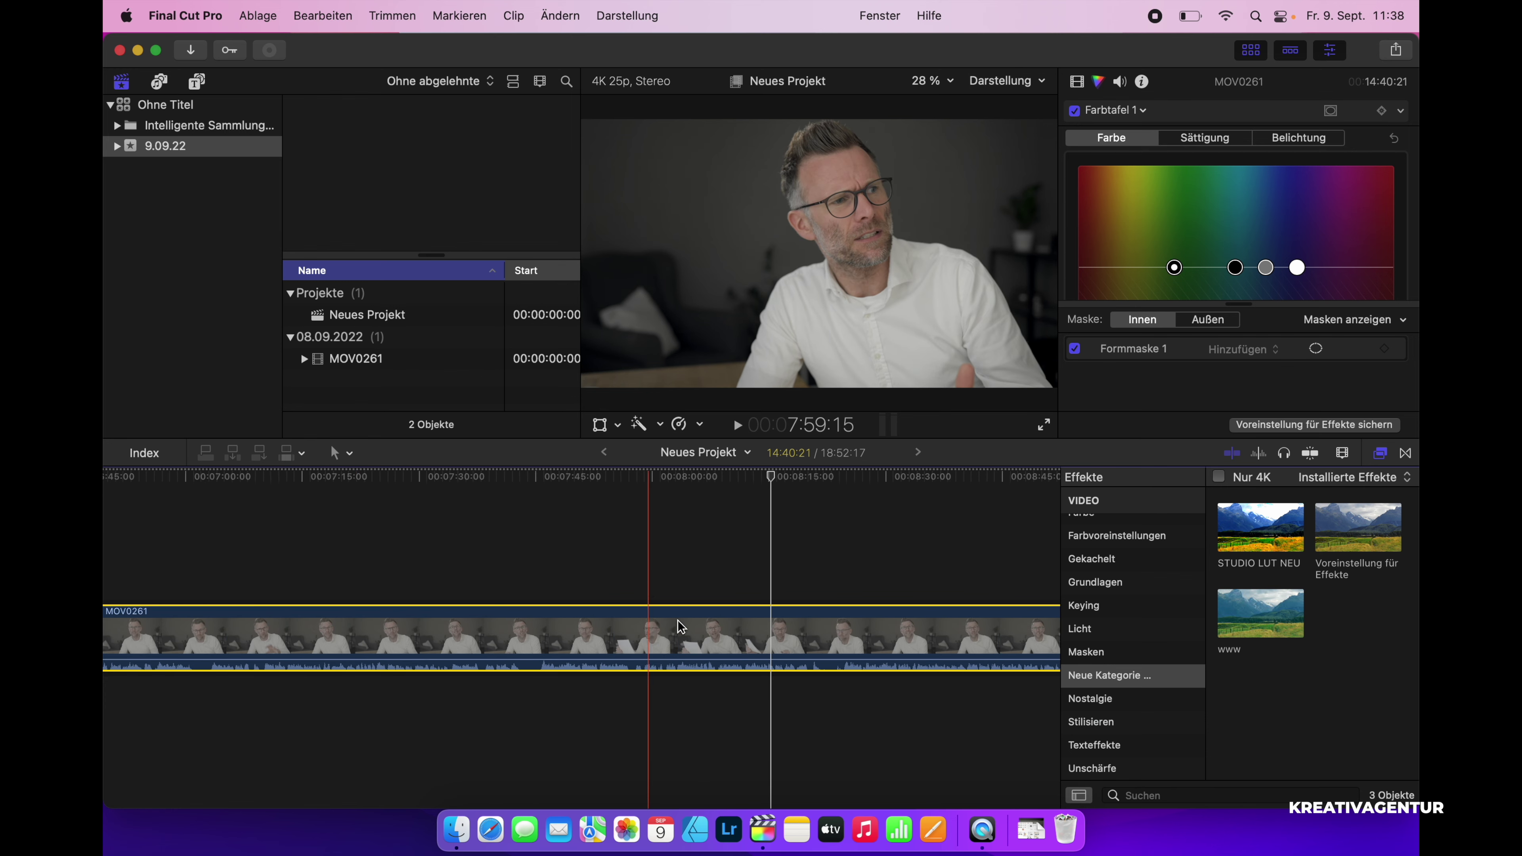
left_click(1388, 454)
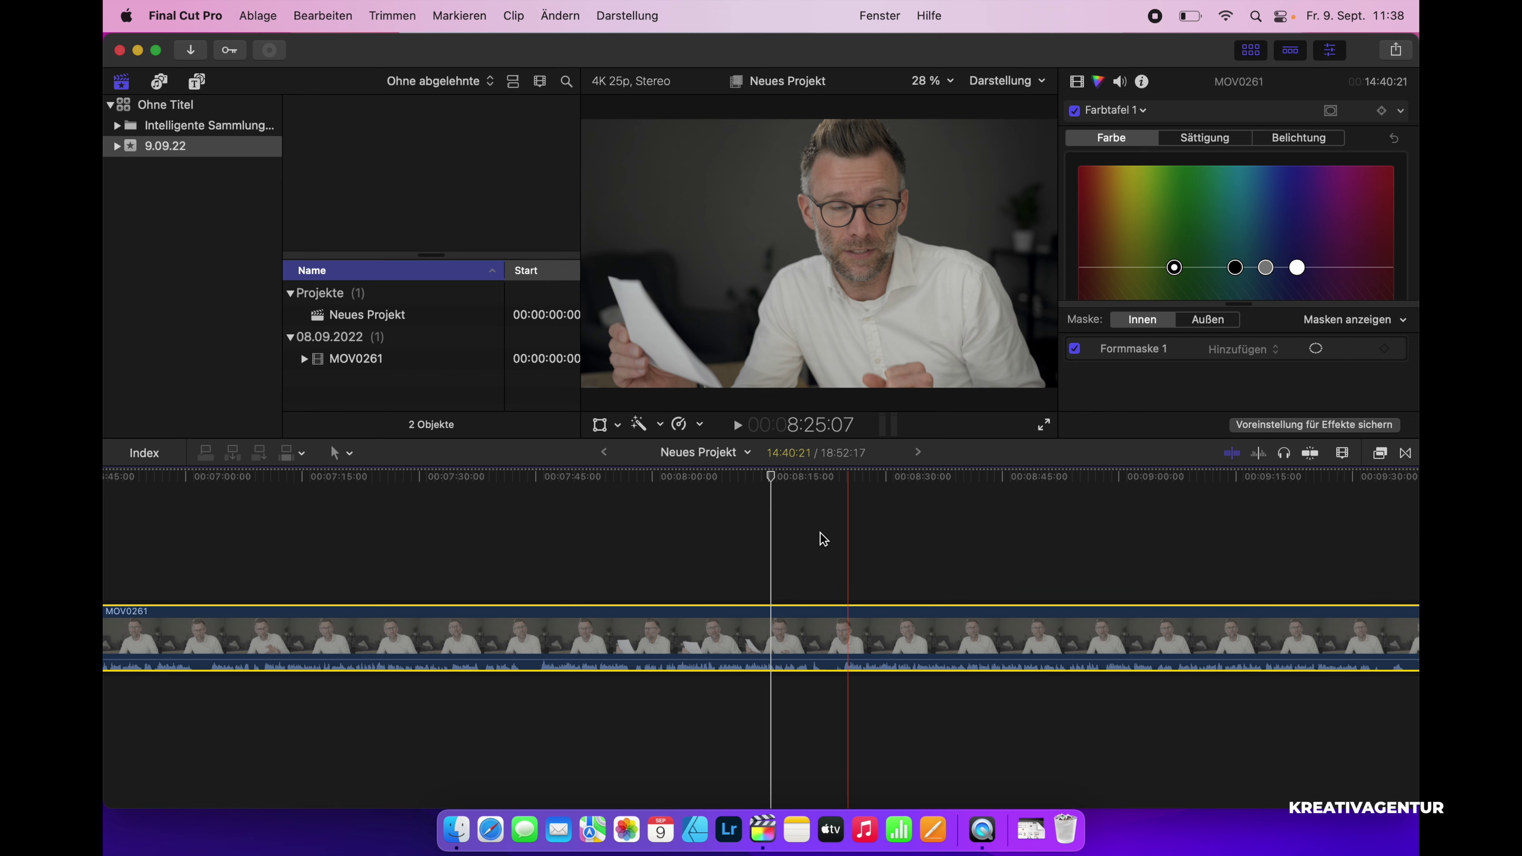
key("super+b")
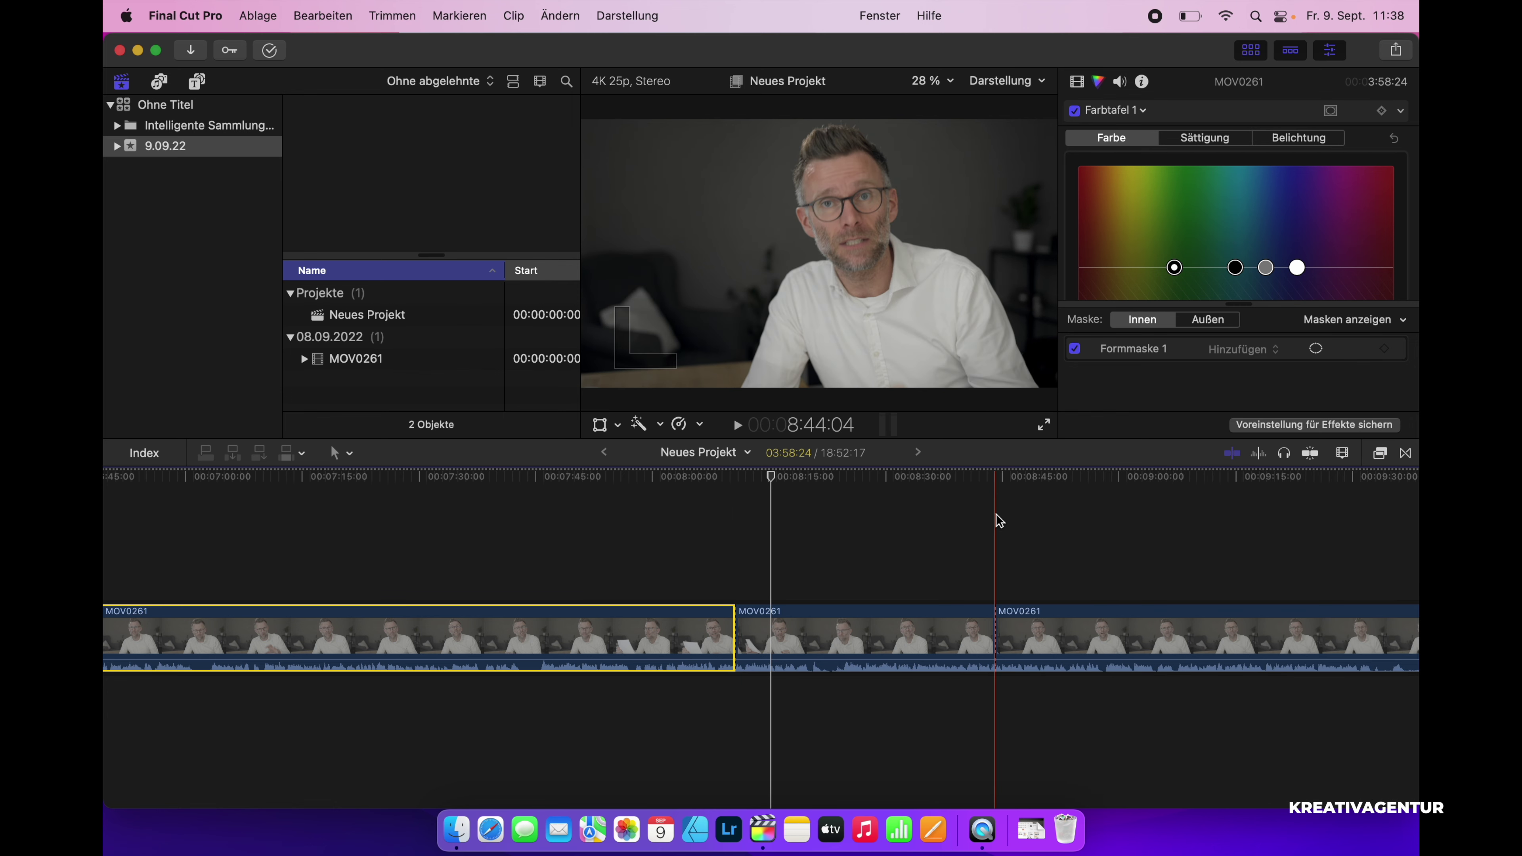
key("super+b")
left_click(494, 627)
key("BackSpace")
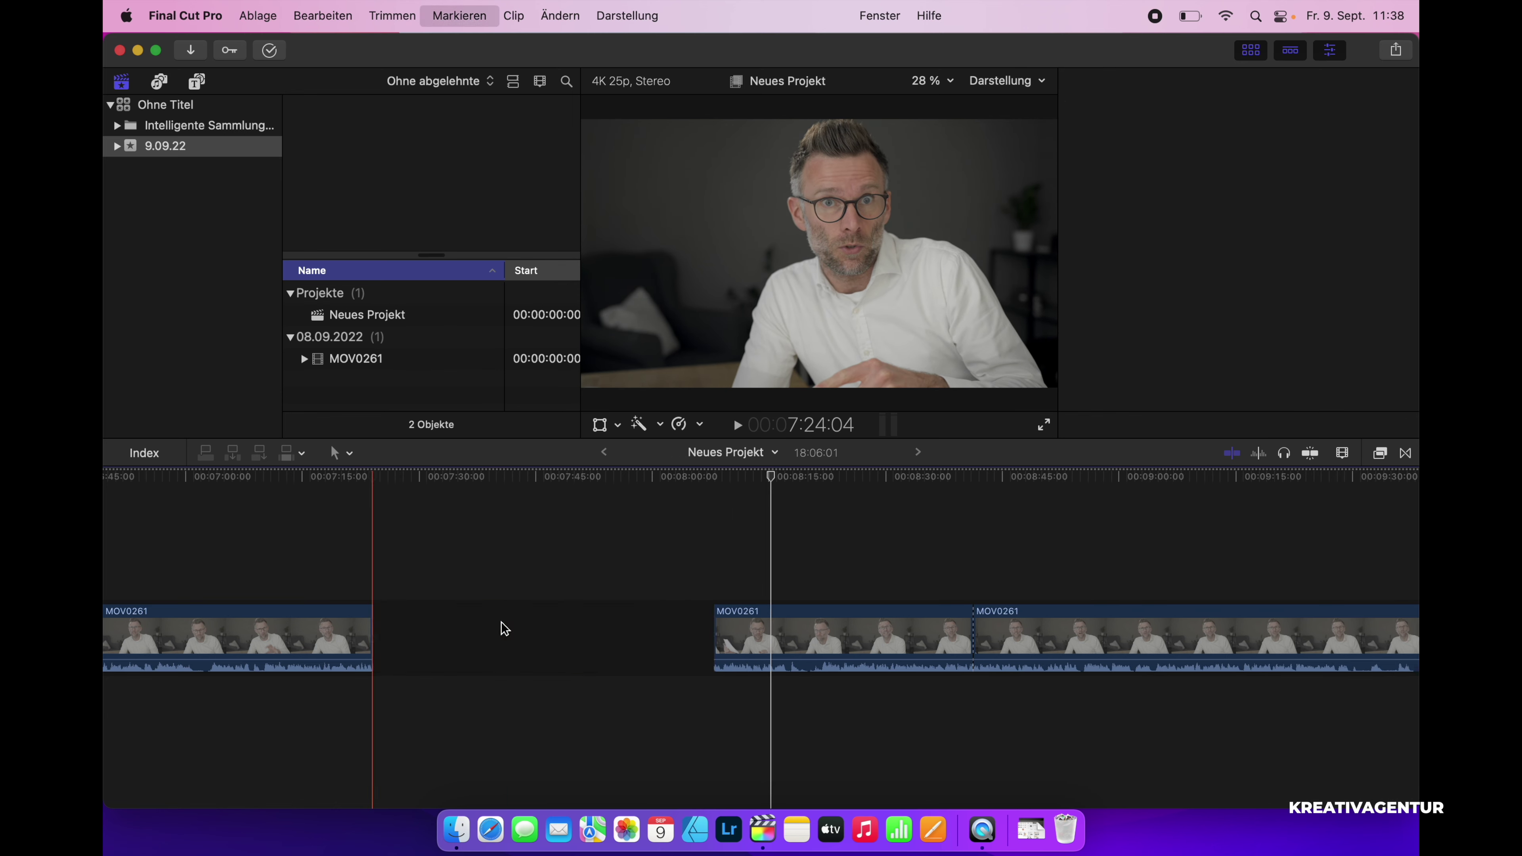
left_click(570, 629)
key("BackSpace")
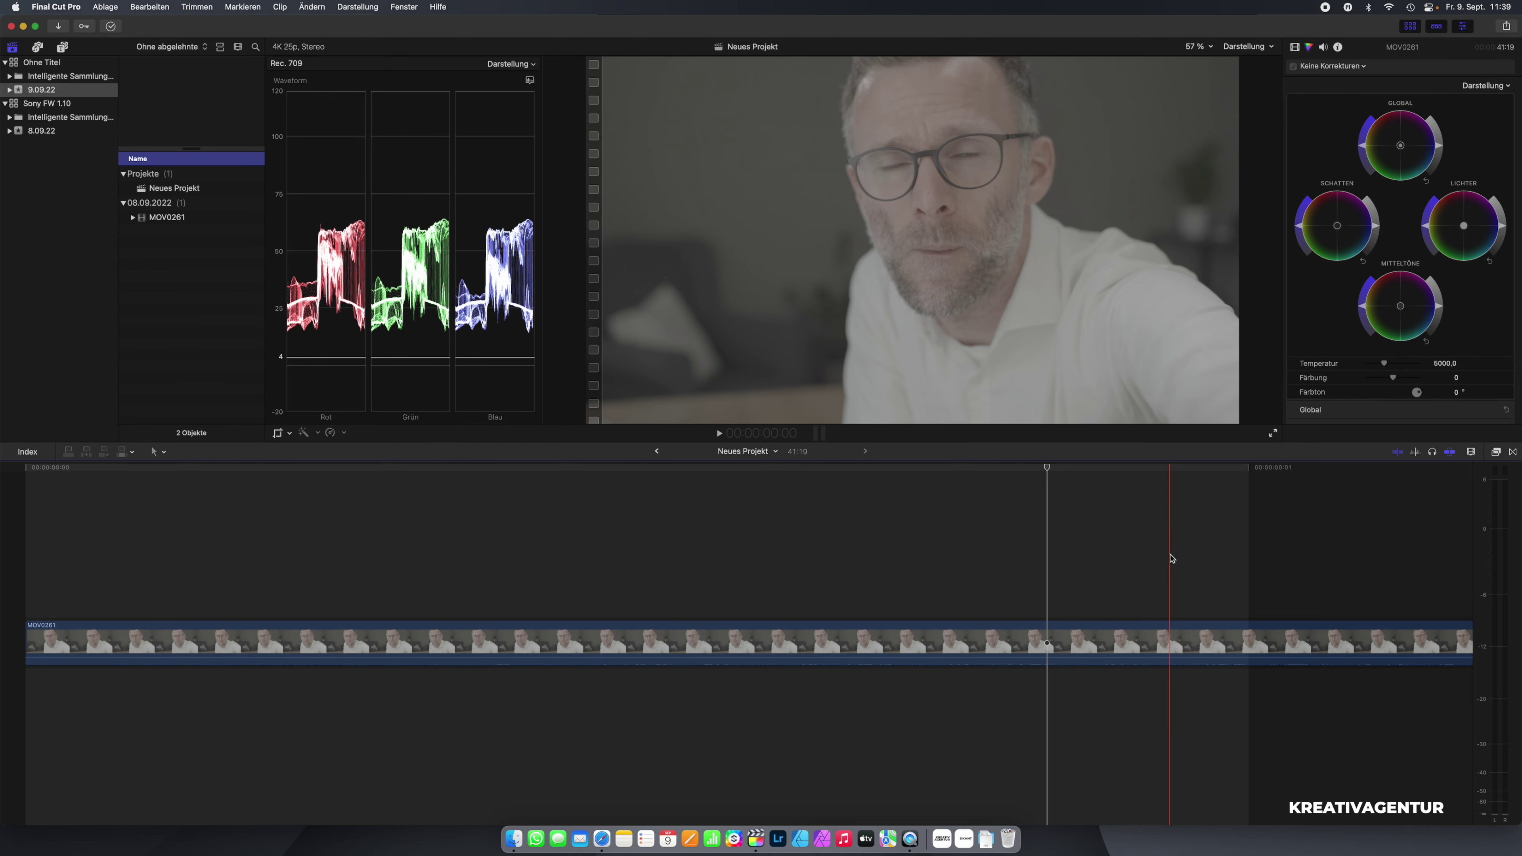
Extend the end of the short MOV0261 clip to about 1:06 and set the clip's duration to 1:00:00.
key("shift+z")
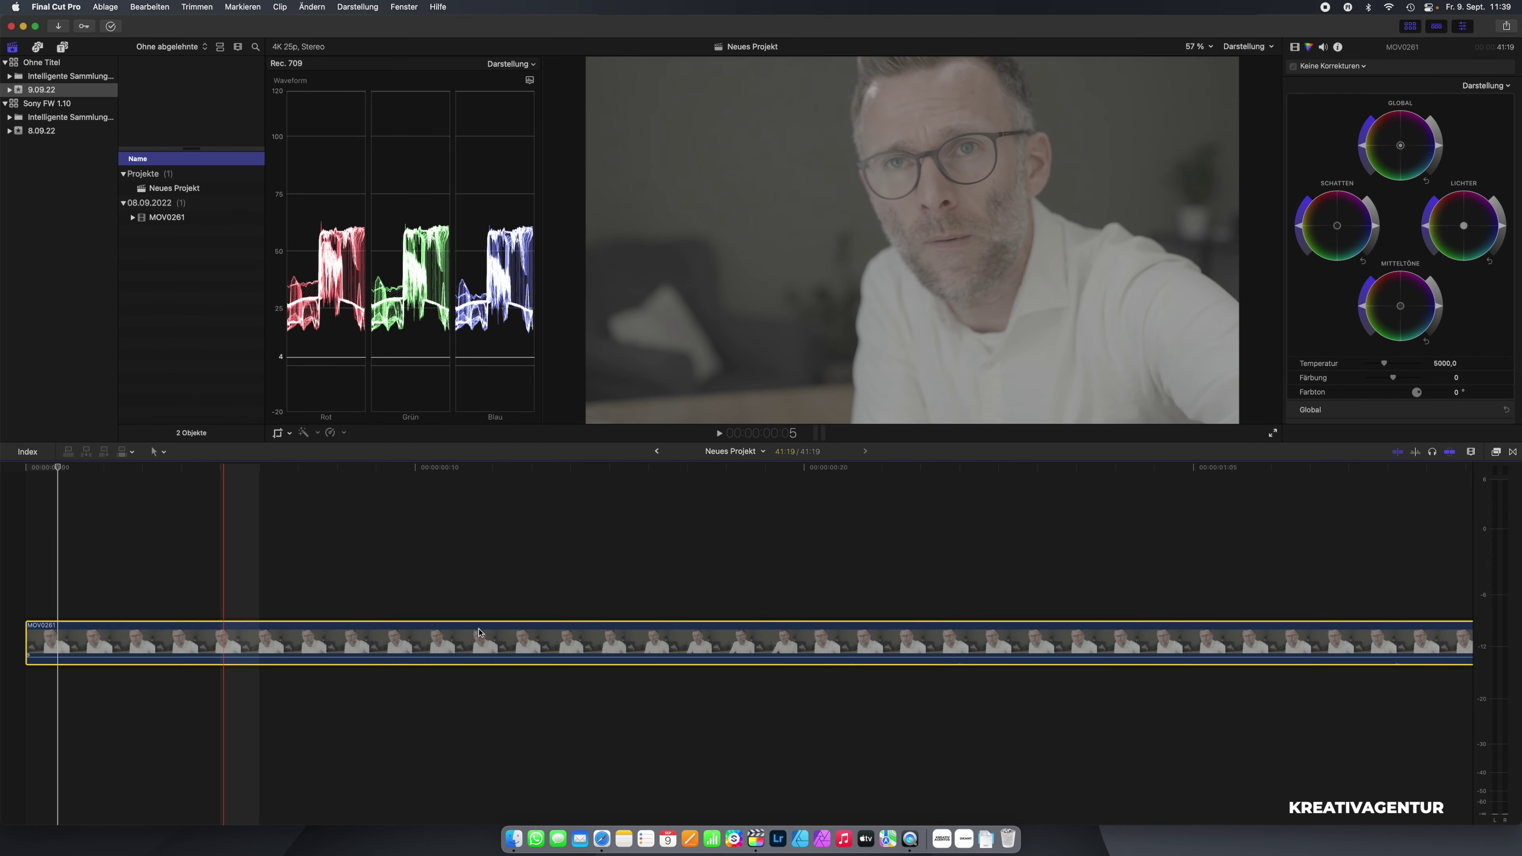
left_click(485, 585)
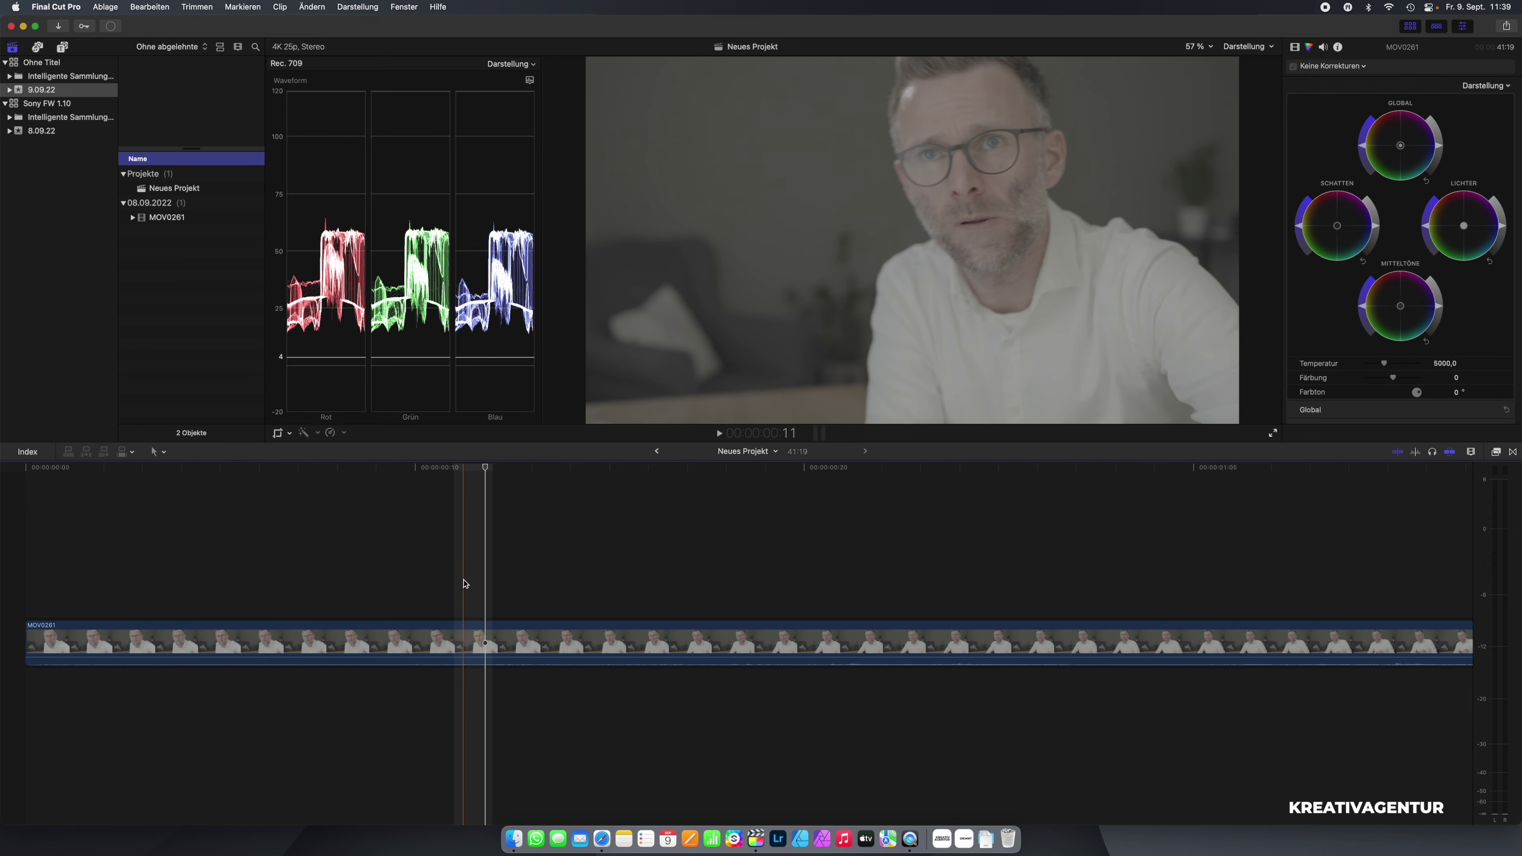
key("super+minus")
key("super+minus")
key("super+minus")
key("super+minus")
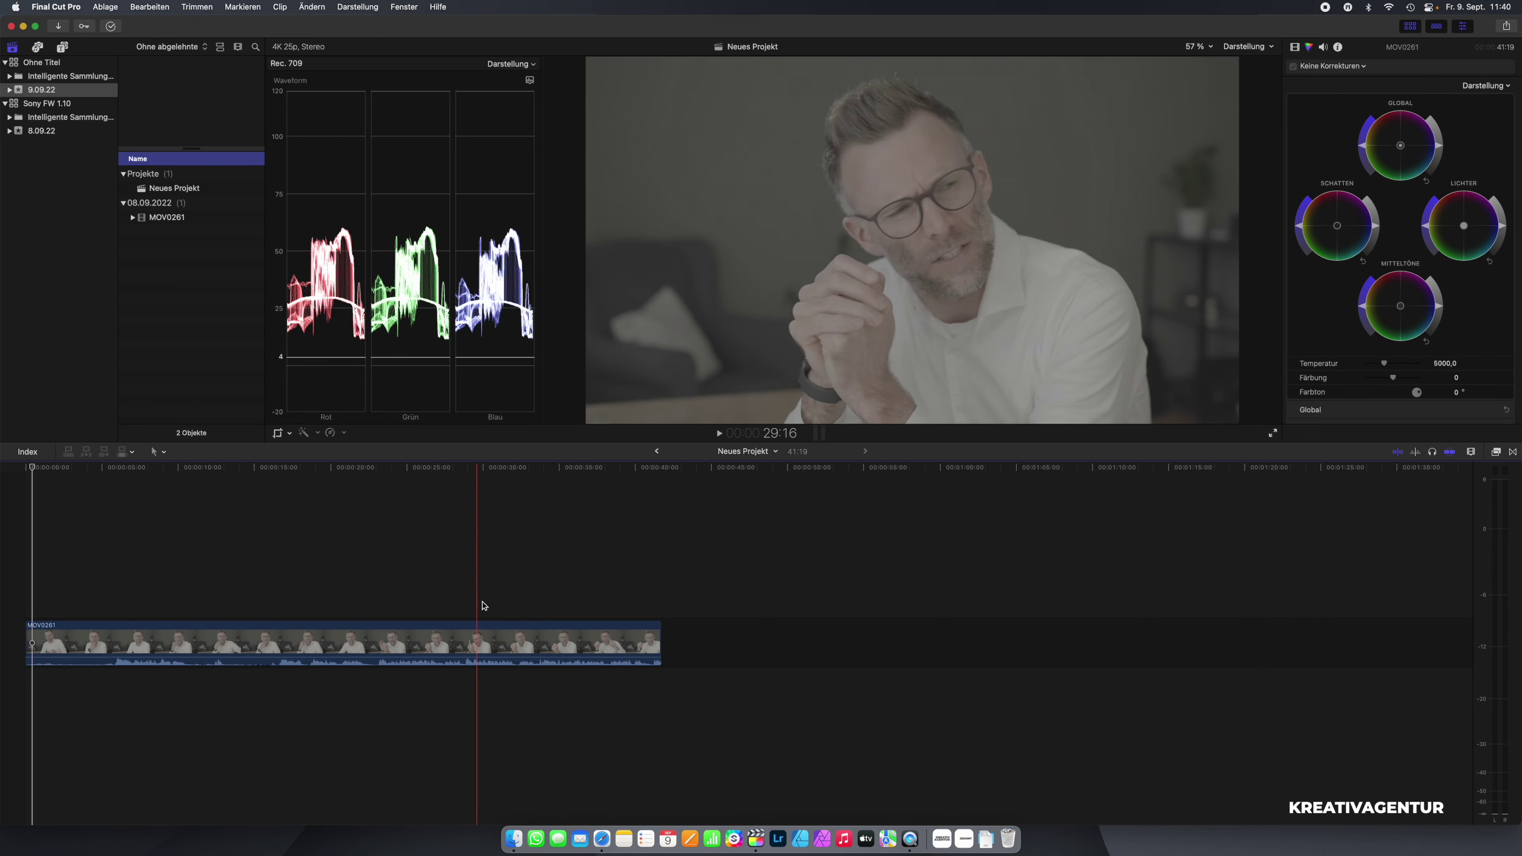
scroll(411, 560, "left", 2)
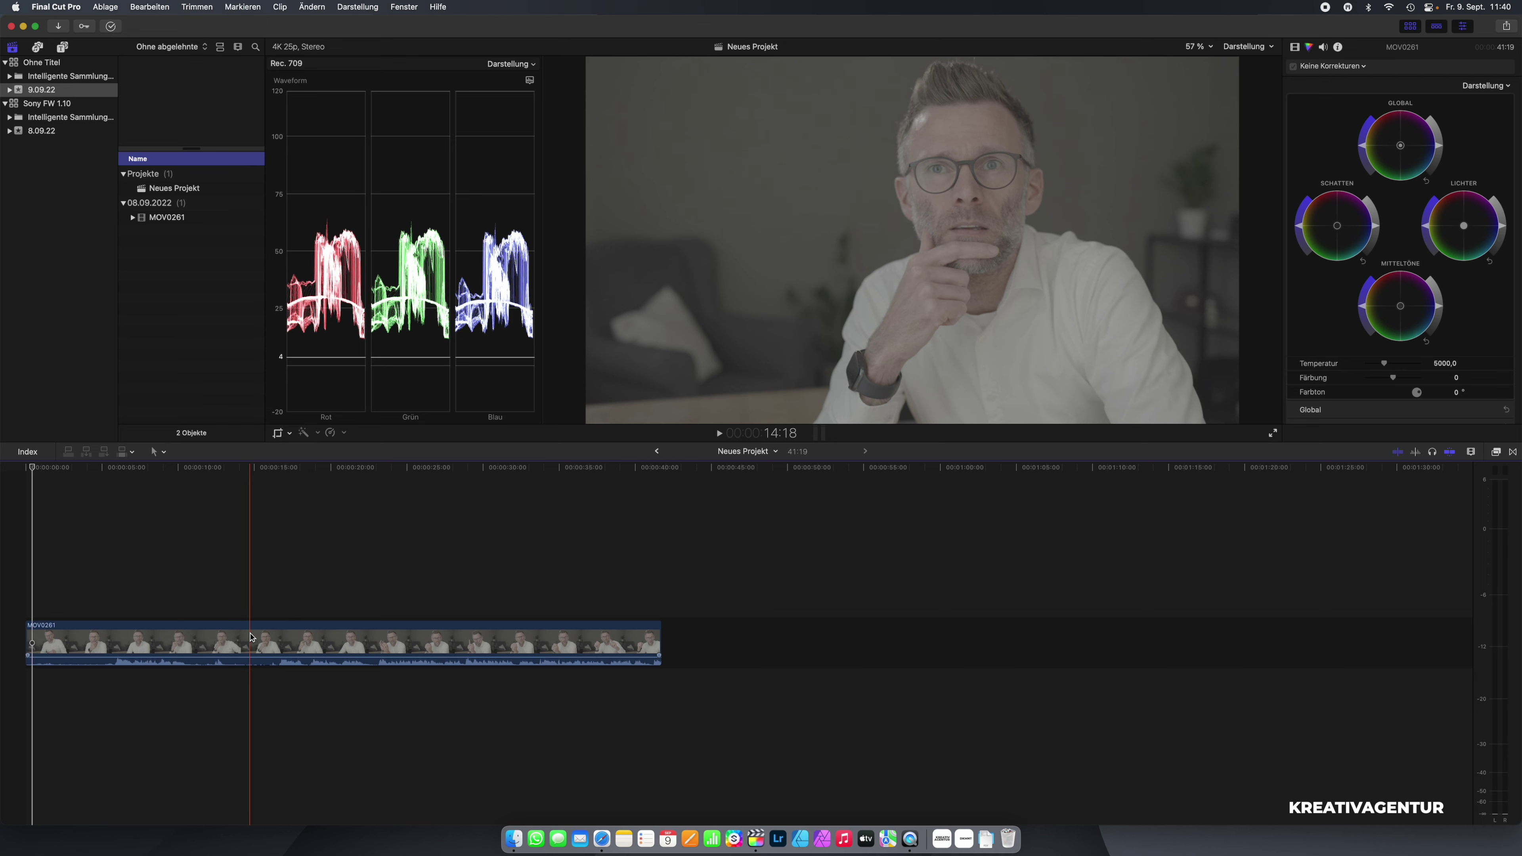
left_click_drag(661, 641, 1017, 641)
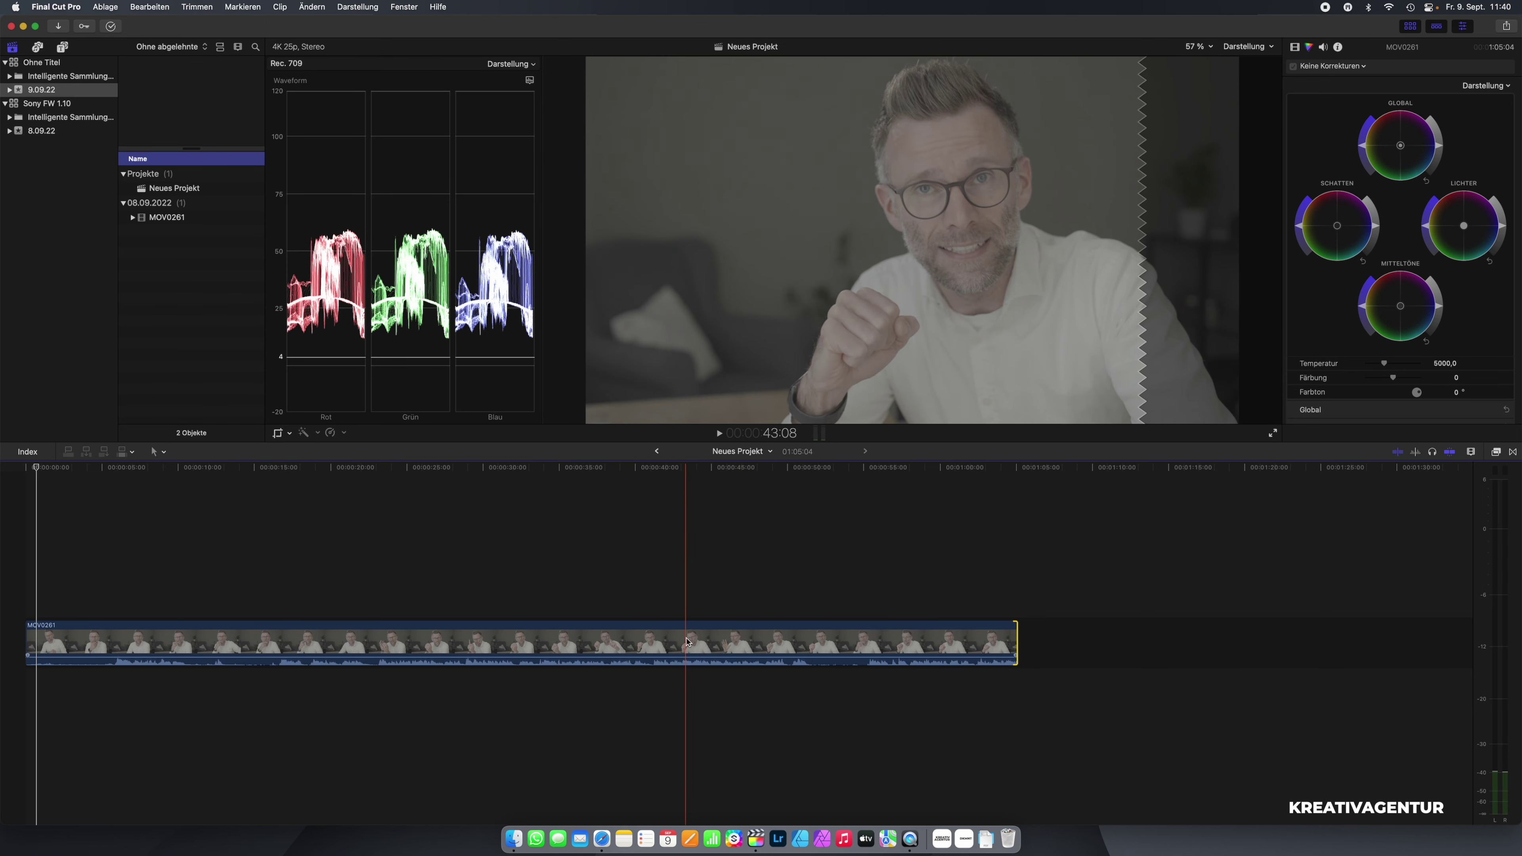
right_click(687, 642)
left_click(730, 592)
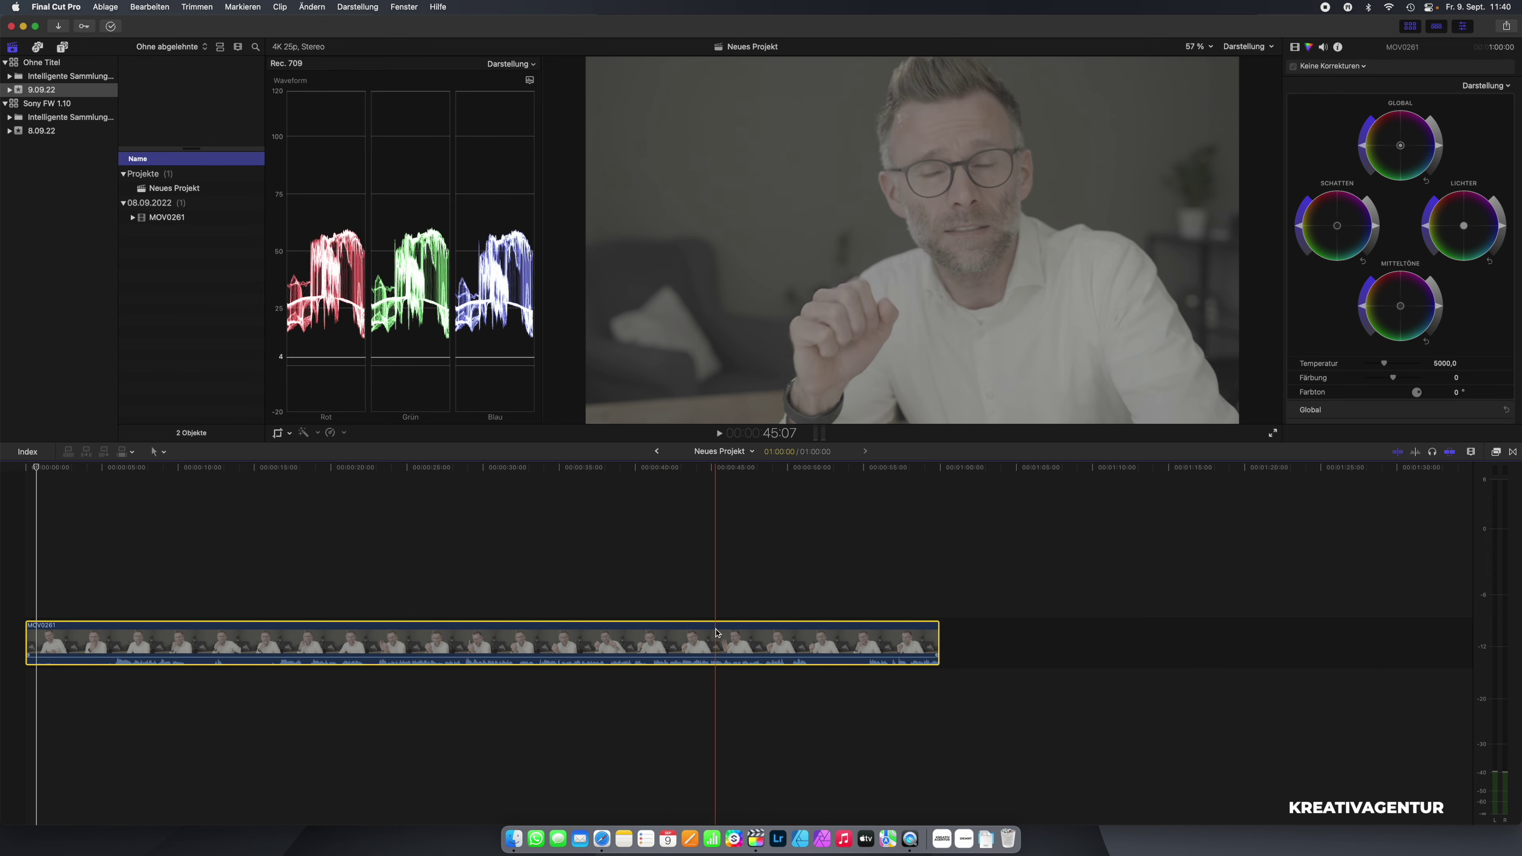
Apply the STUDIO SOUND MKE 400 audio effect to the one-minute MOV0261 clip.
left_click(1295, 47)
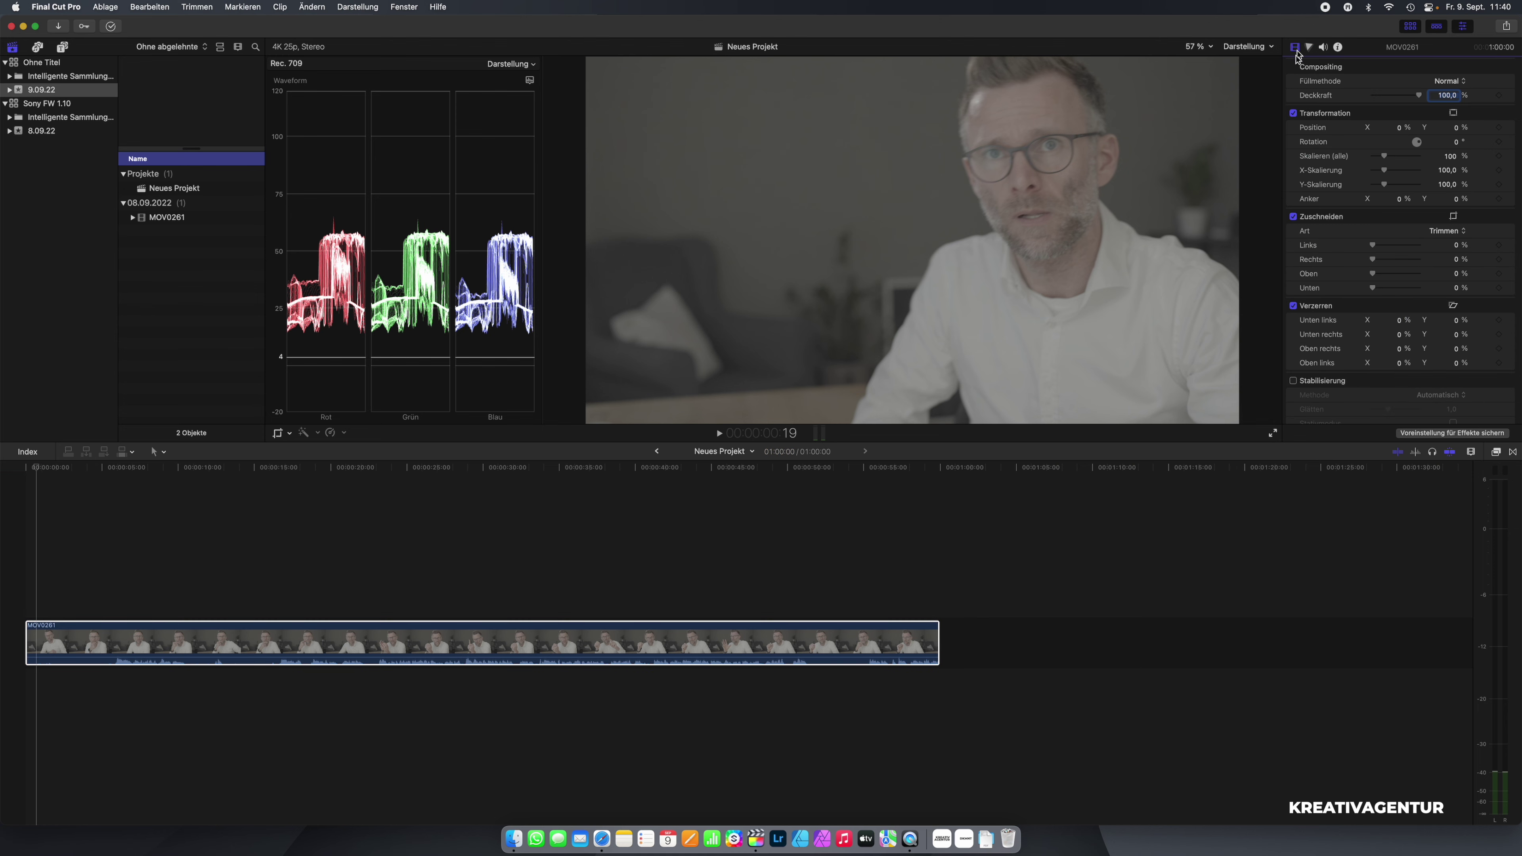
left_click(1323, 47)
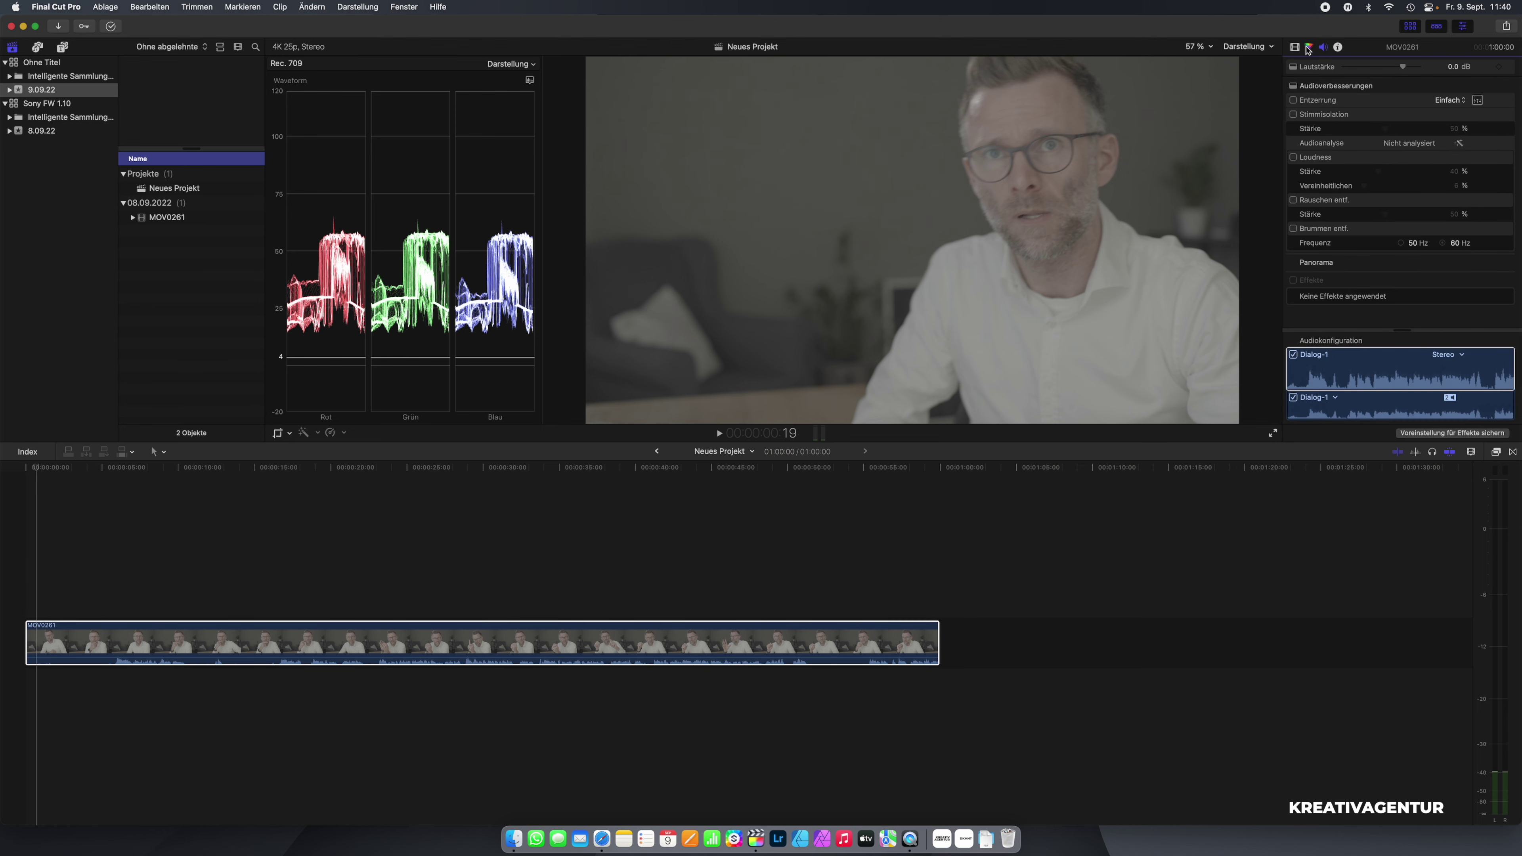
left_click(1309, 47)
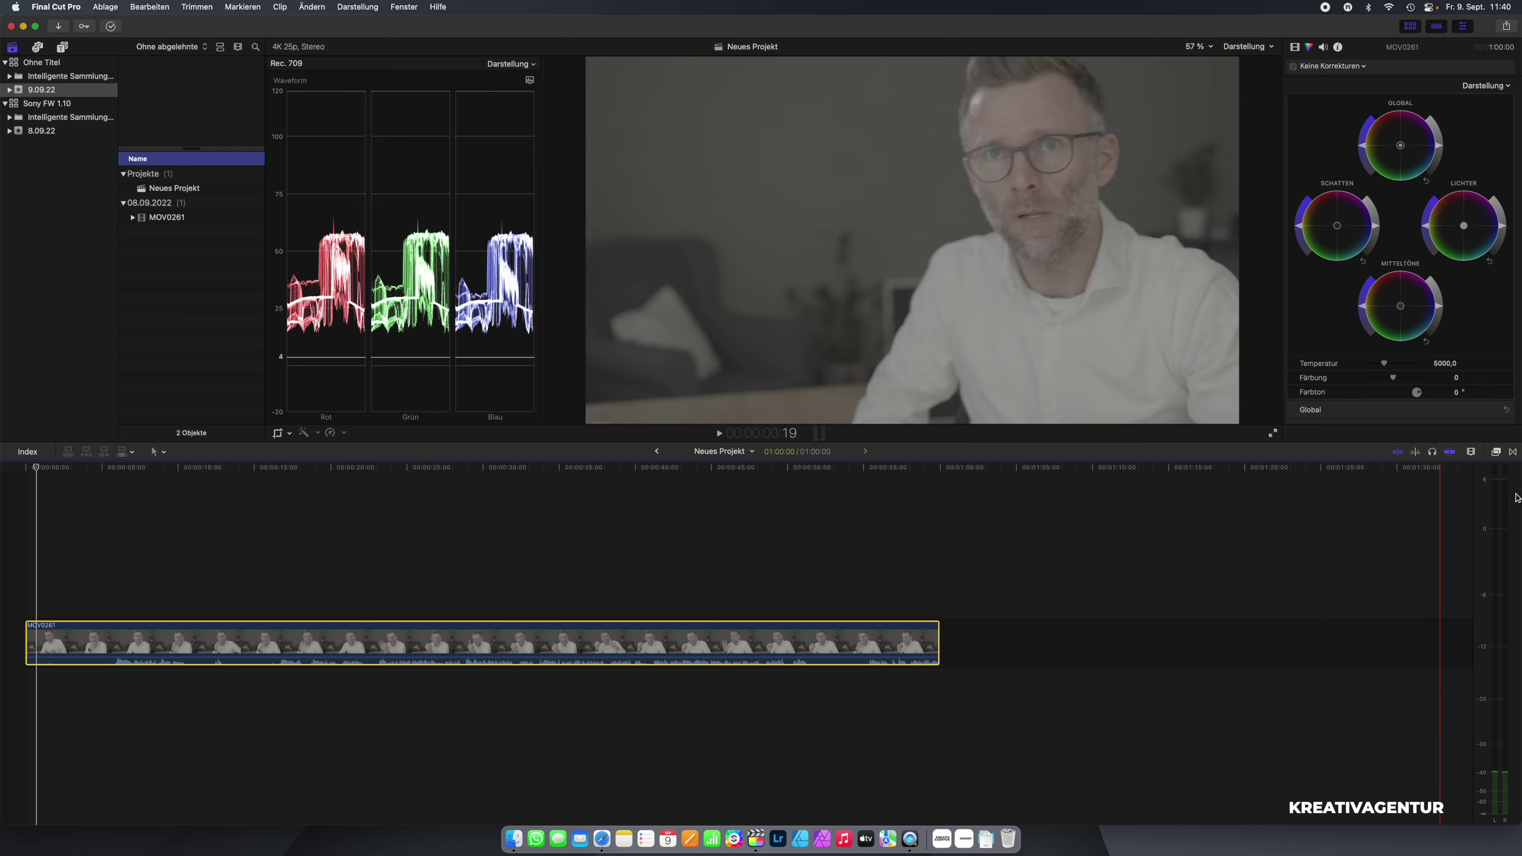
left_click(1496, 454)
left_click_drag(1346, 513, 881, 641)
Apply the STUDIO LUT NEU video effect to the one-minute clip and hide the effects browser.
scroll(1269, 520, "up", 3)
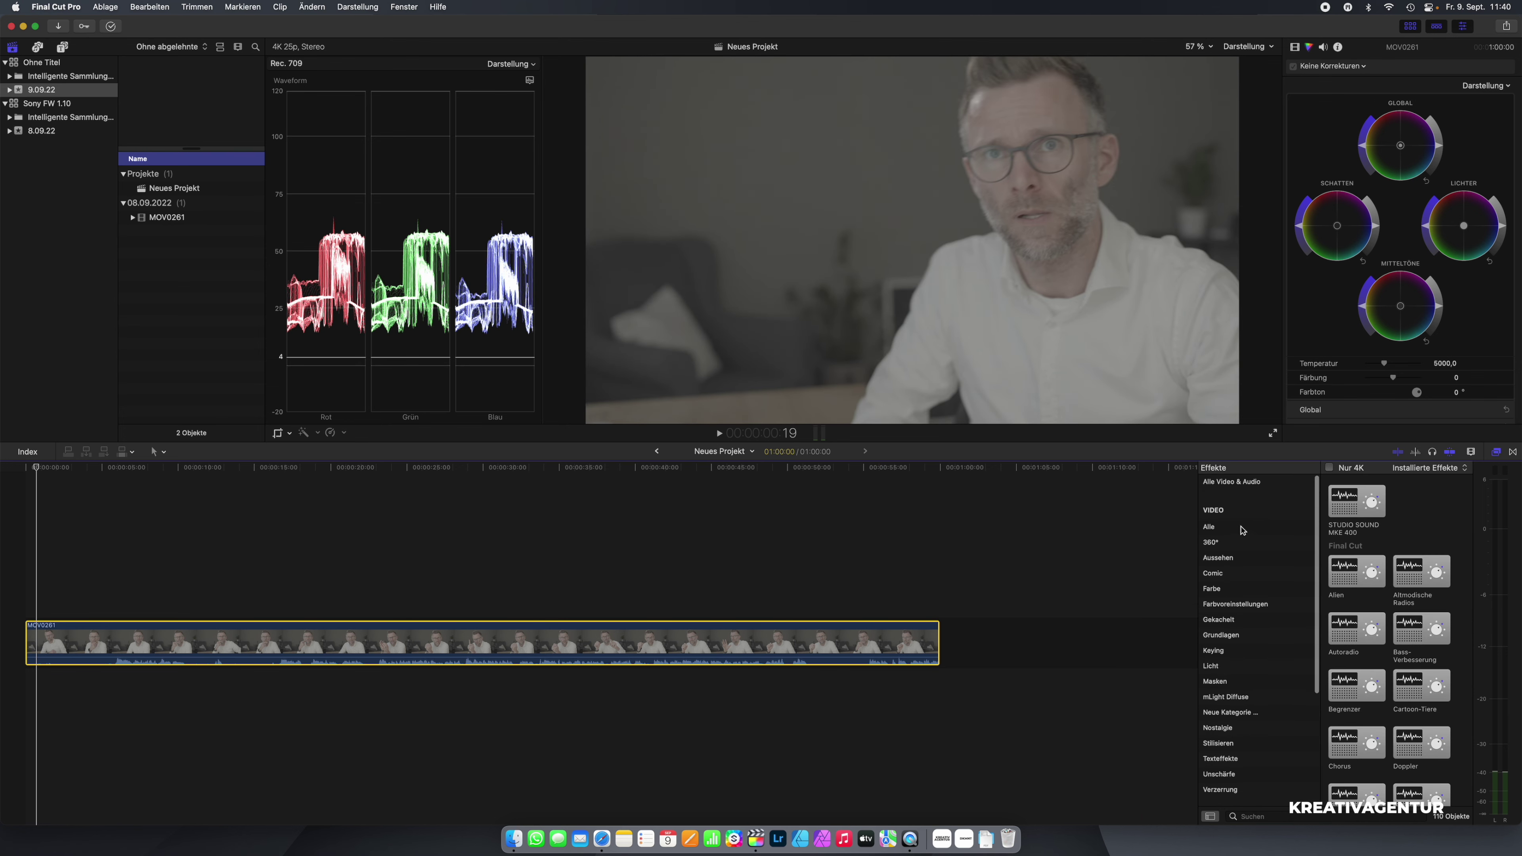
left_click(1264, 534)
left_click_drag(1357, 501, 851, 641)
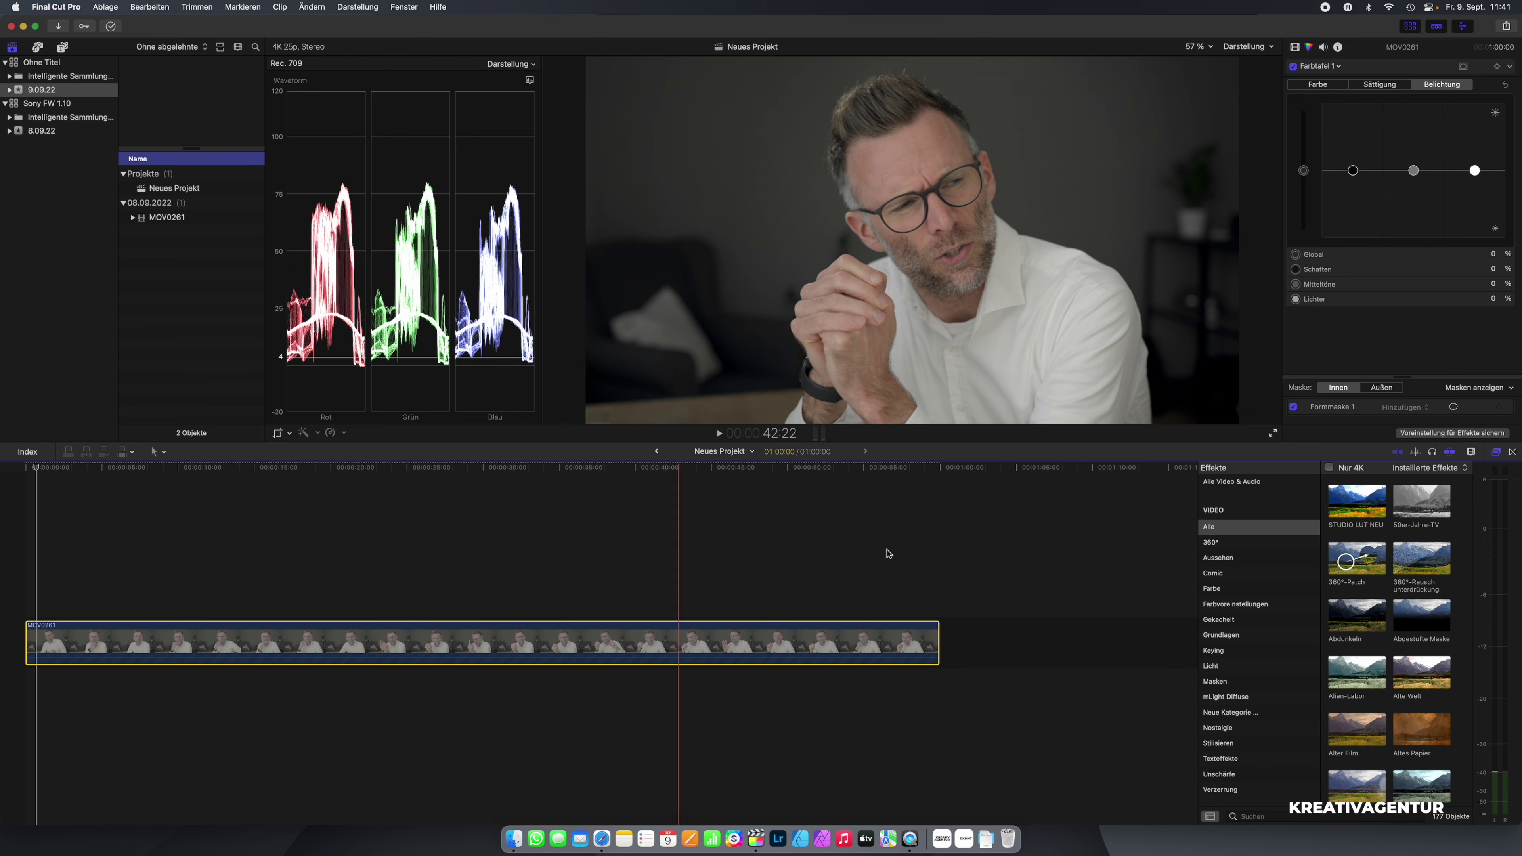
key("super+5")
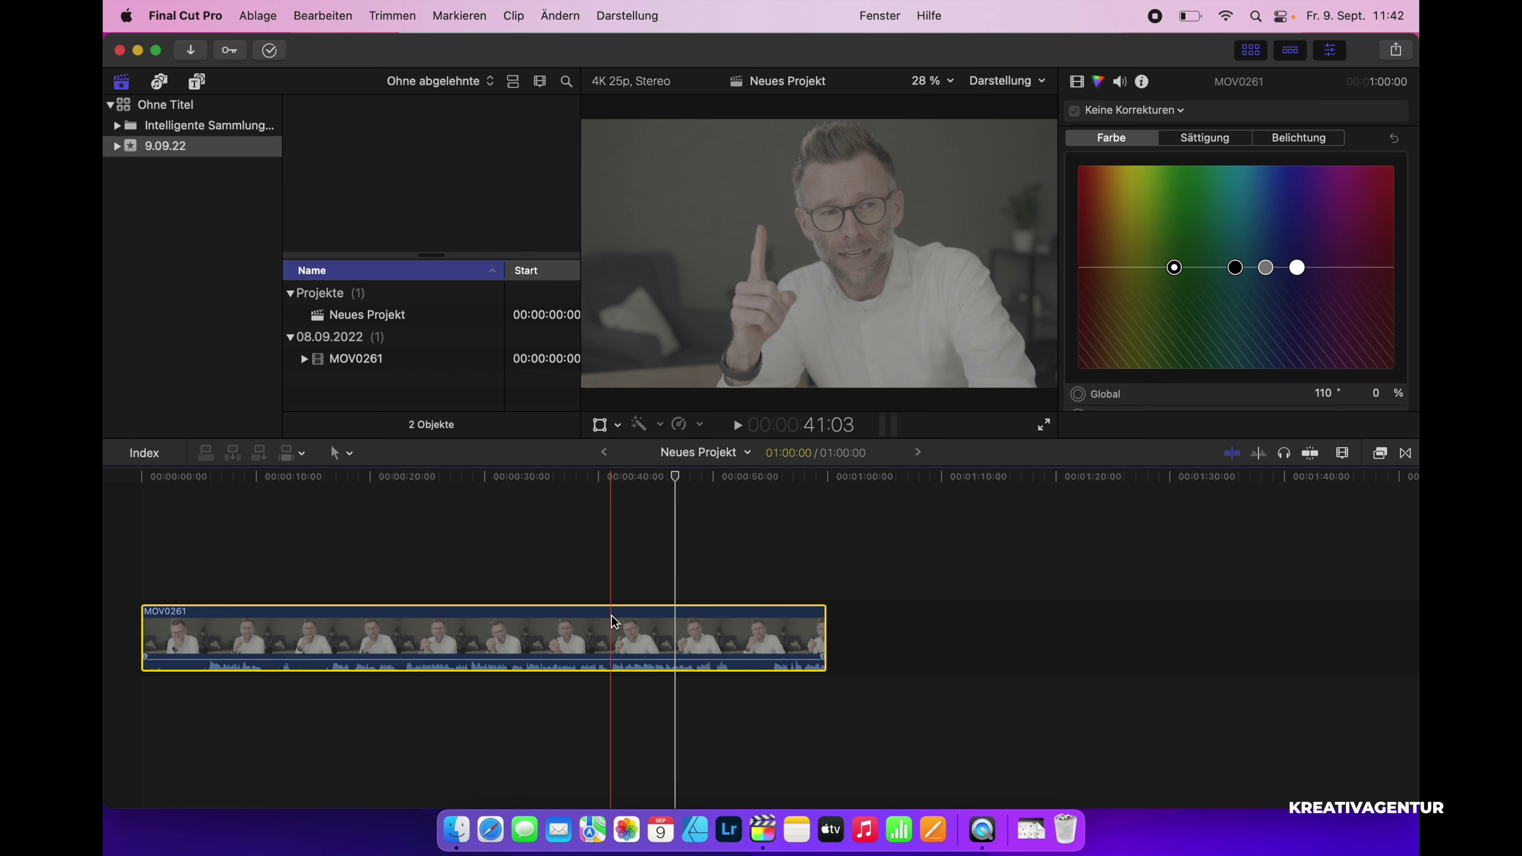
Give the still ungraded one-minute clip on the laptop the STUDIO LUT NEU effect and close the effects browser.
left_click(1380, 456)
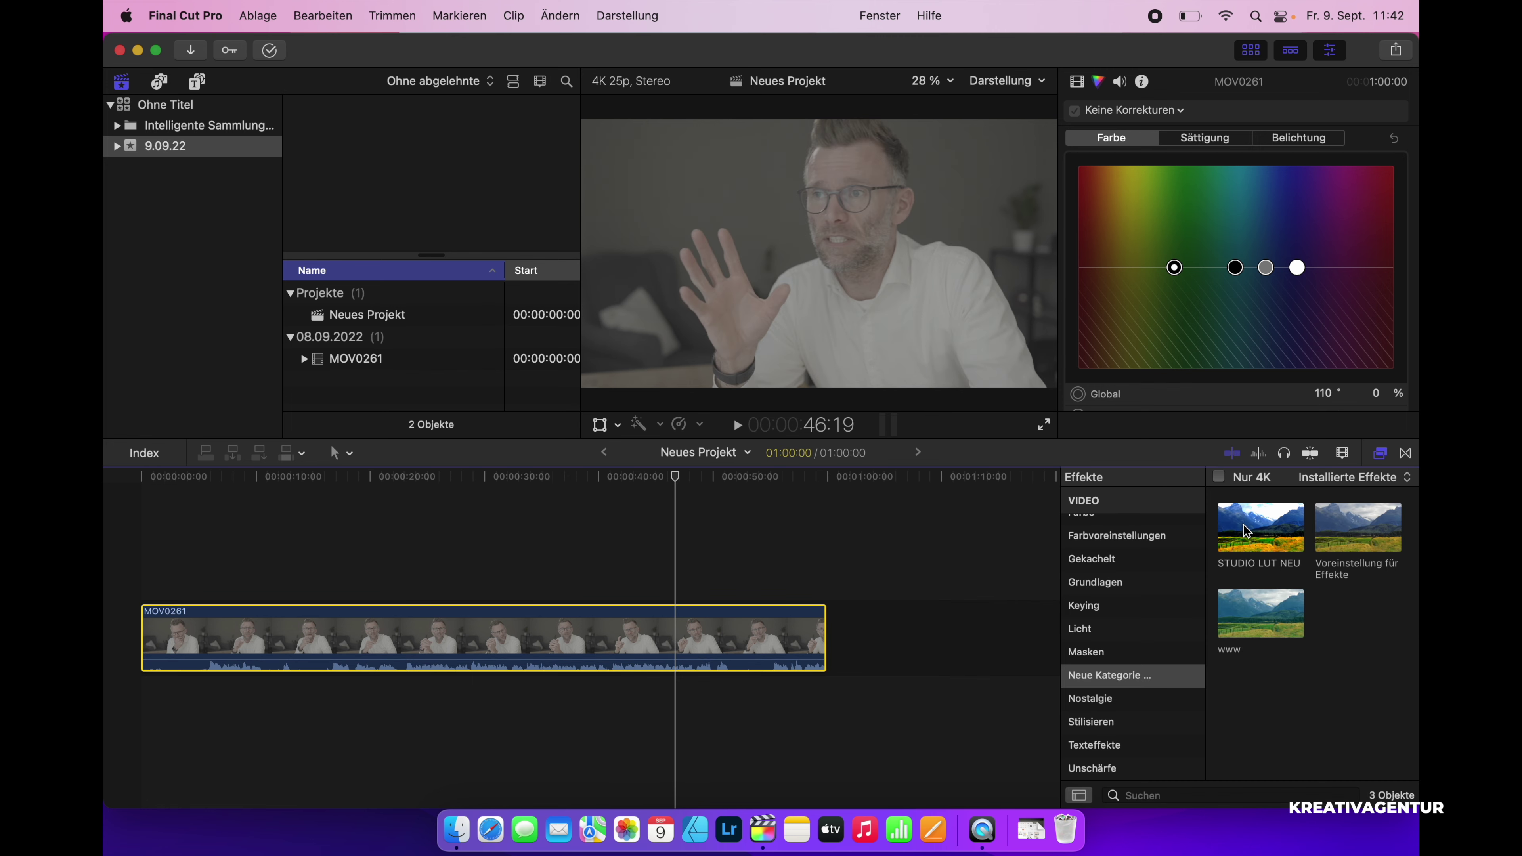
left_click_drag(1244, 542, 788, 636)
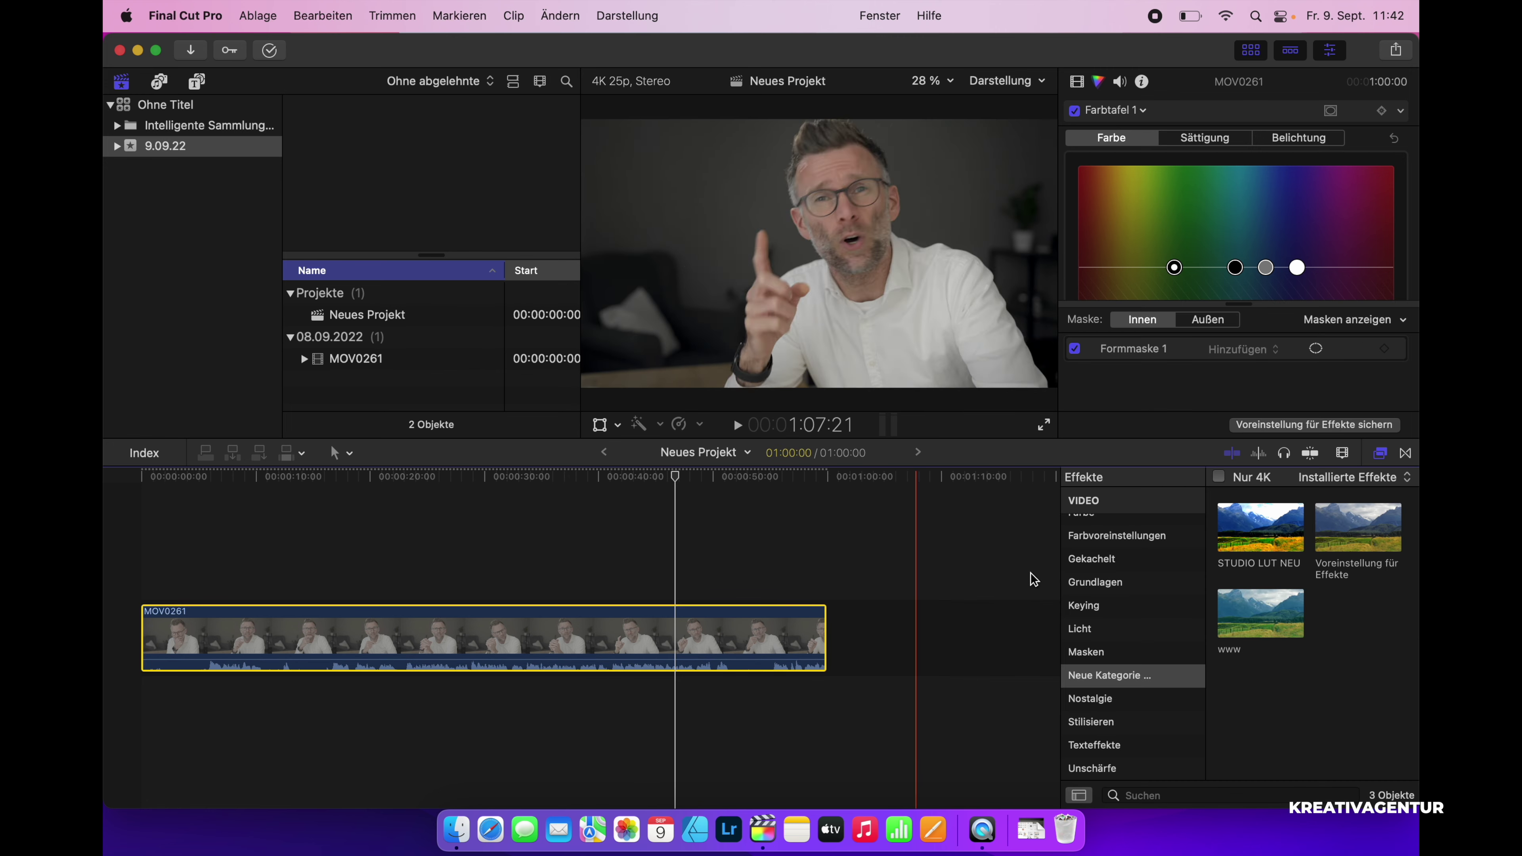
left_click_drag(1335, 564, 744, 637)
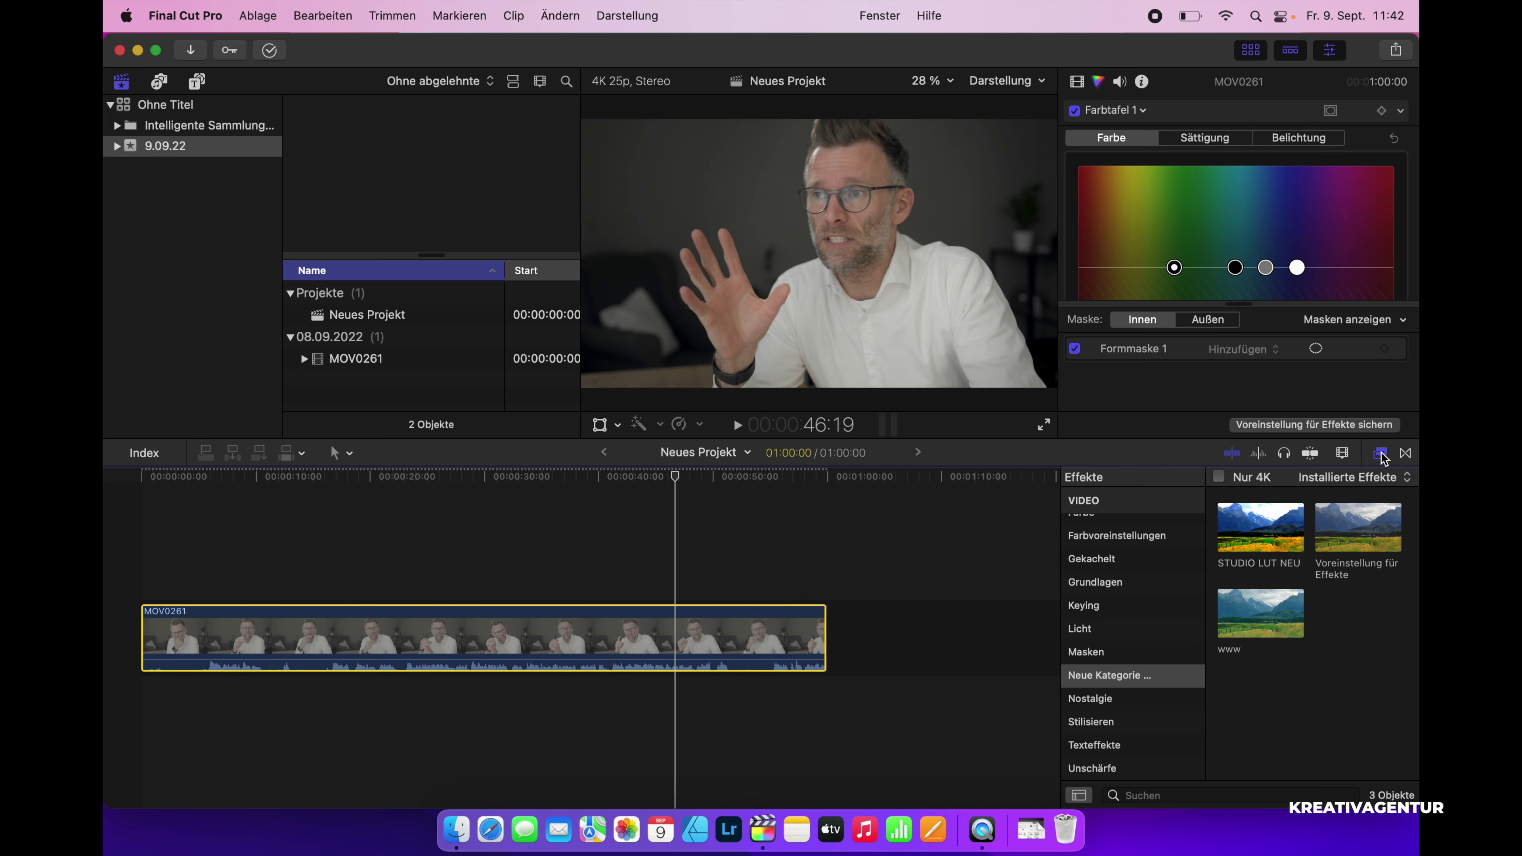
left_click(1382, 455)
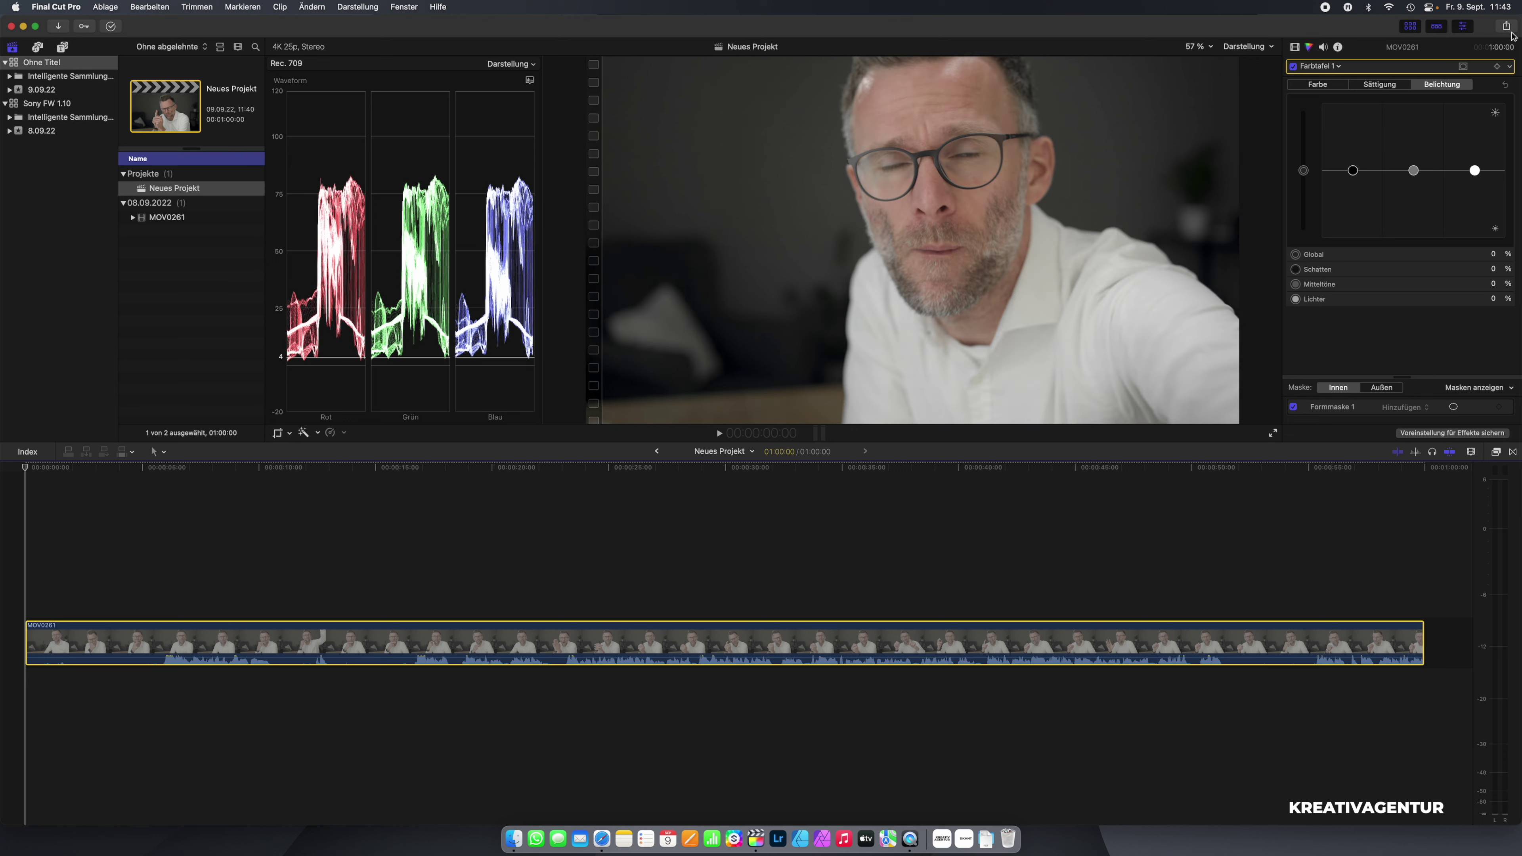
Start a 4k - H.264 (Standard) export of Neues Projekt and open its export settings.
left_click(1507, 27)
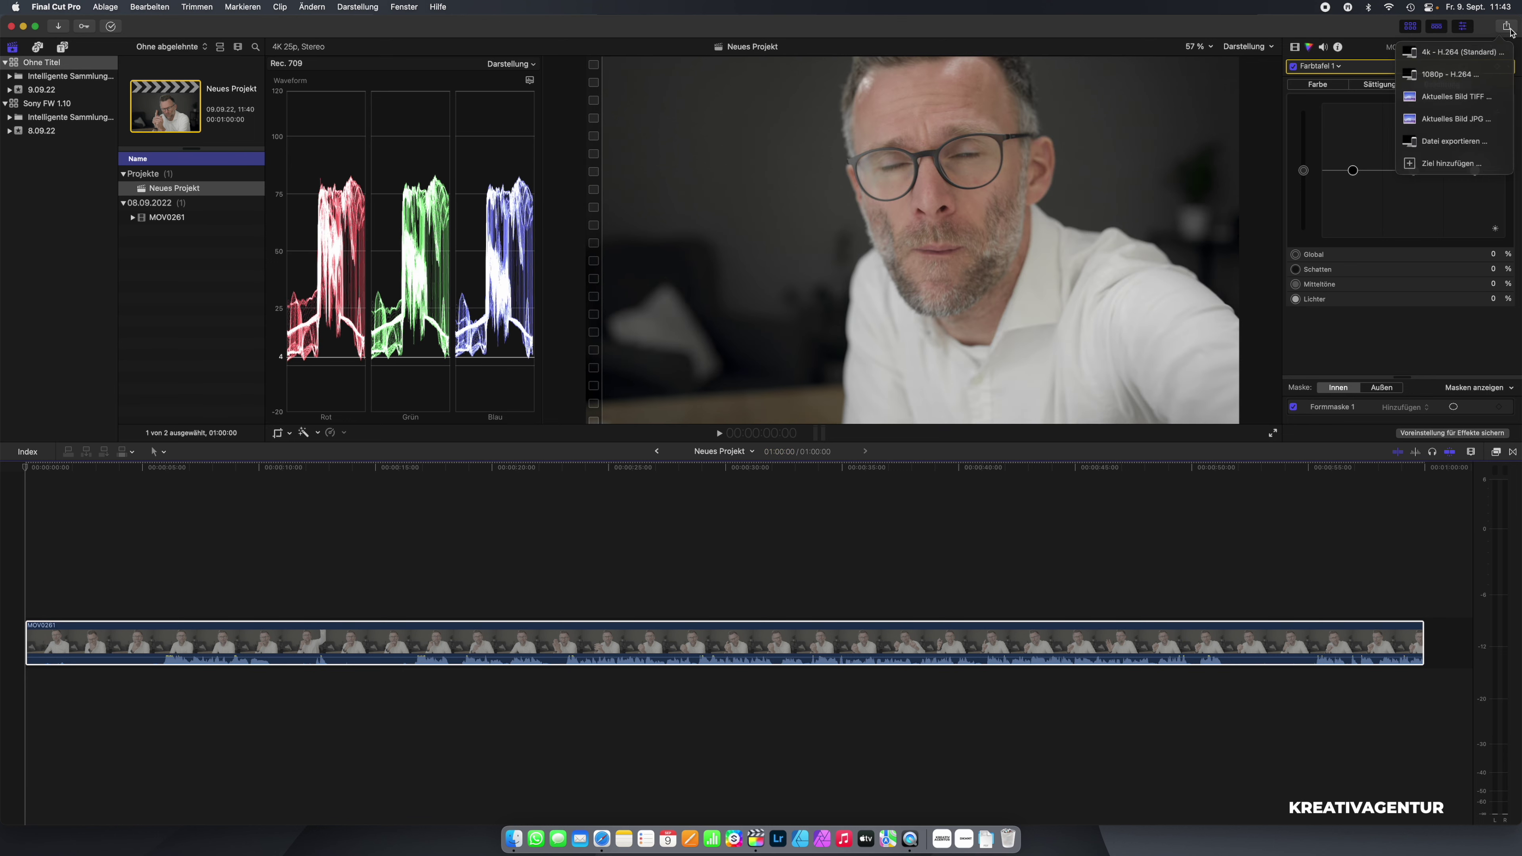
left_click(1453, 55)
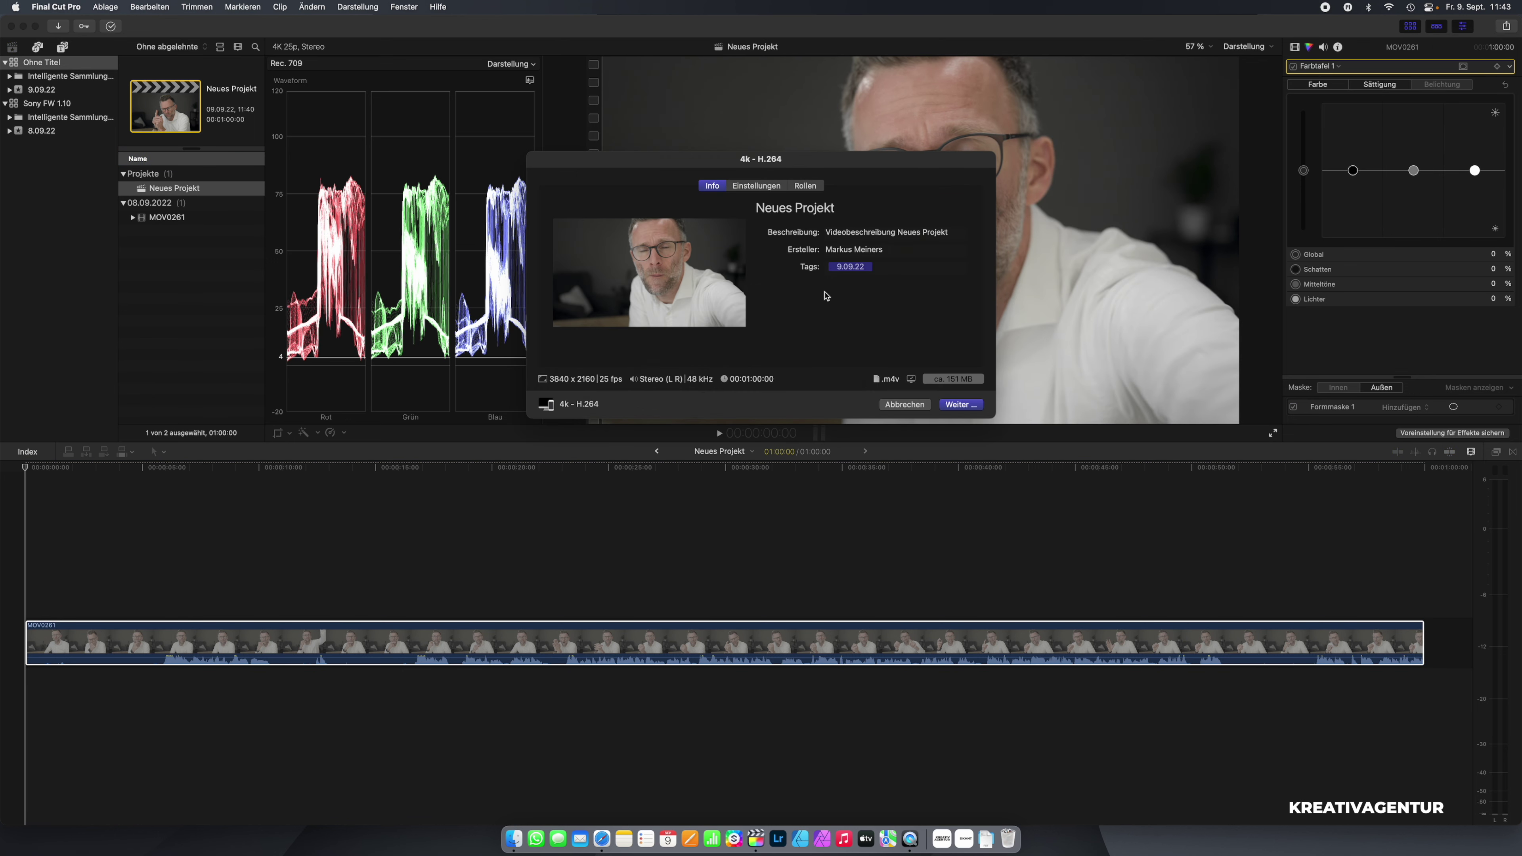
left_click(768, 187)
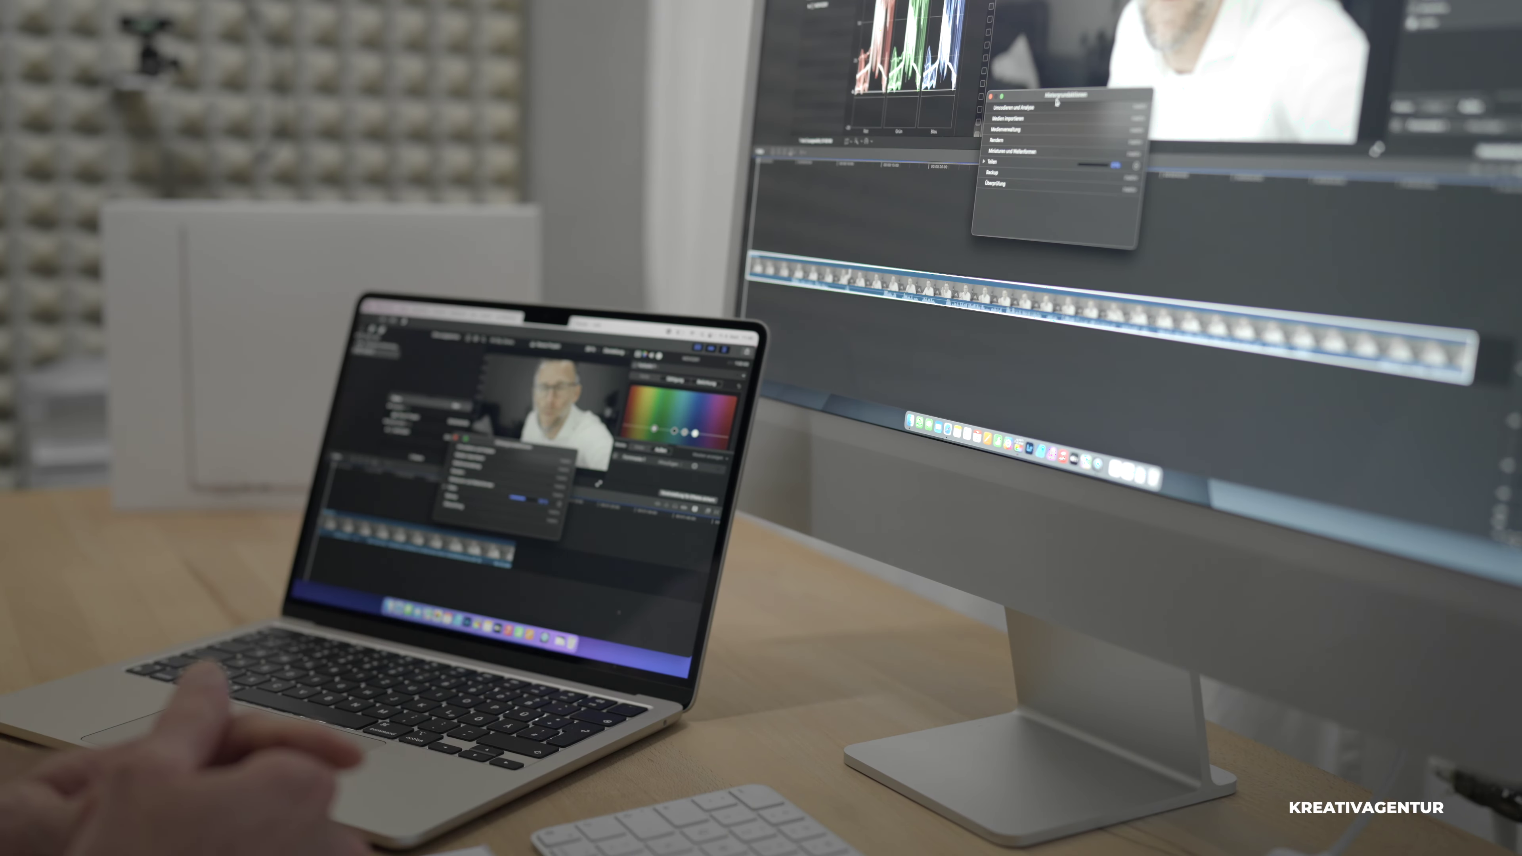
mouse_move(1076, 95)
left_mouse_down()
mouse_move(1142, 98)
mouse_move(1063, 93)
left_mouse_up()
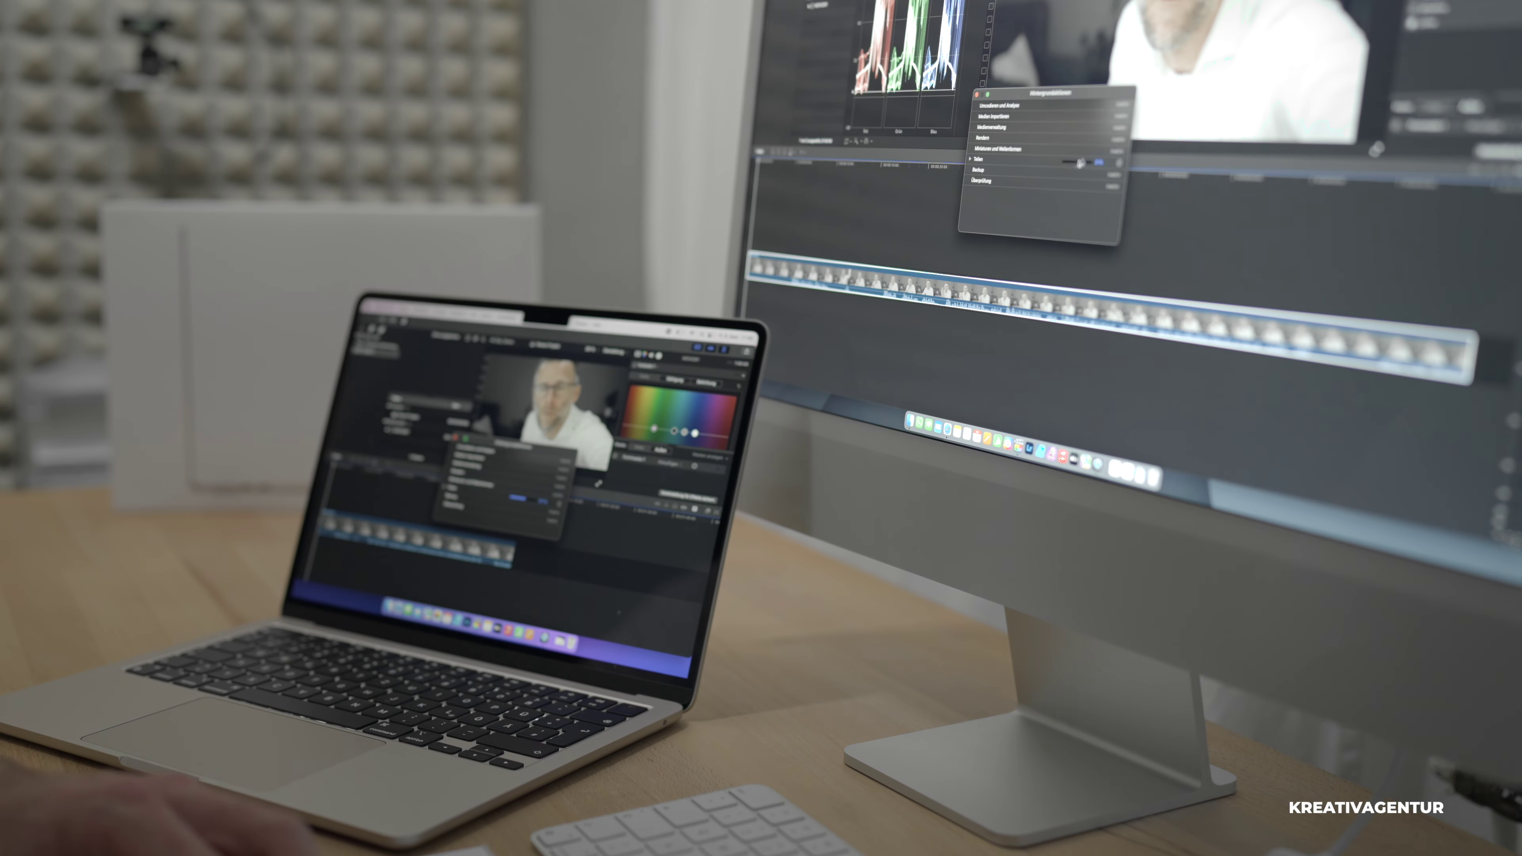